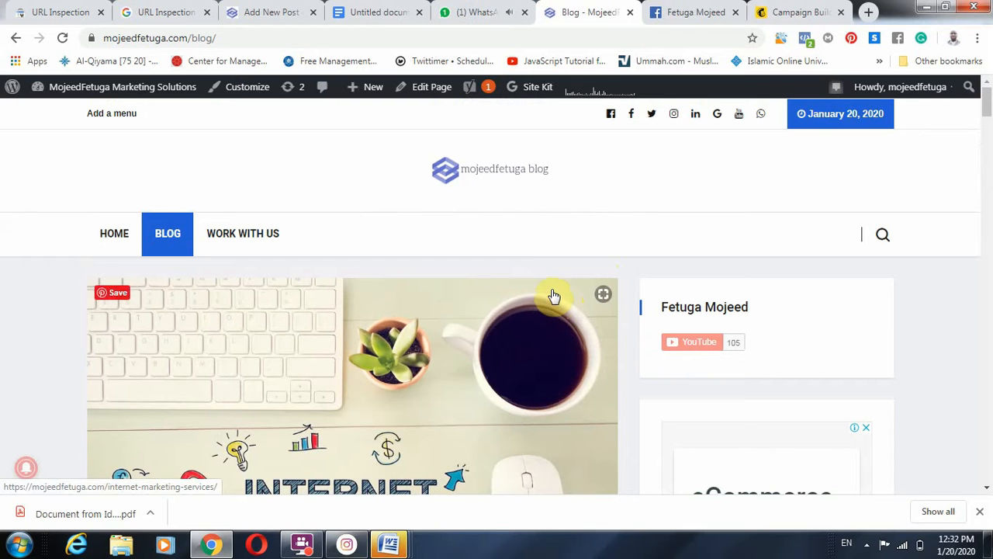
Step: Close the WhatsApp Web tab, leaving the site, and look over the blog page's latest post
{"action": "left_click", "coordinate": [522, 14]}
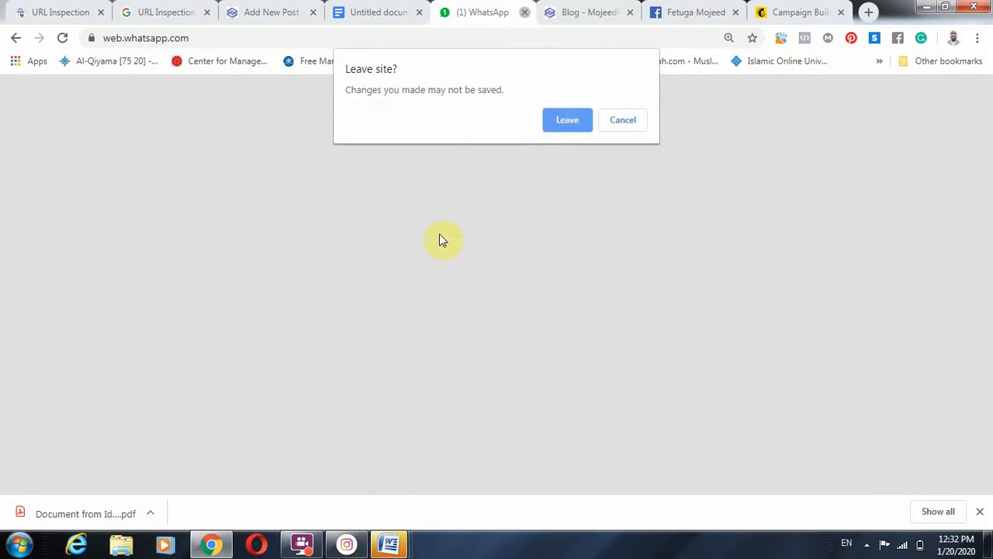
{"action": "left_click", "coordinate": [561, 126]}
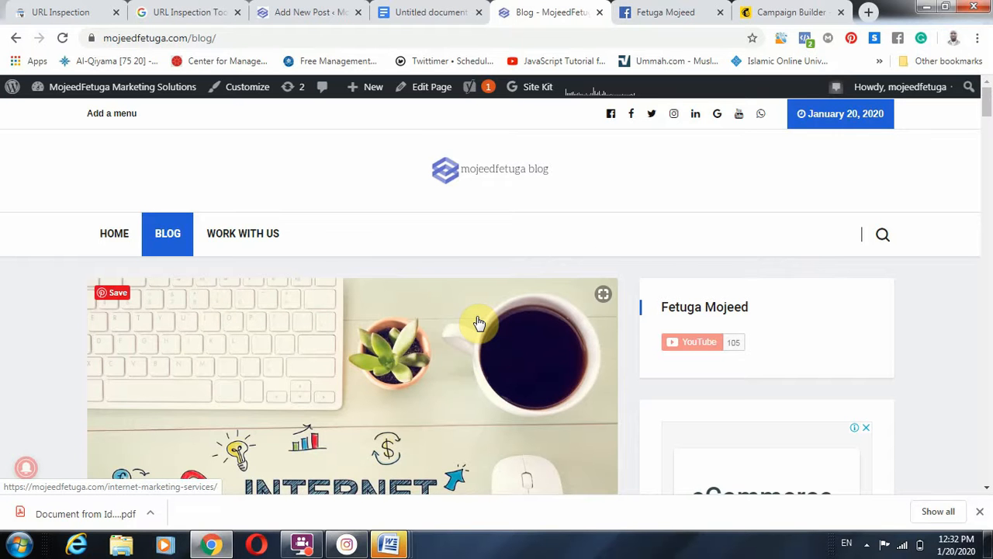
{"action": "scroll", "coordinate": [532, 293], "scroll_direction": "down", "scroll_amount": 3}
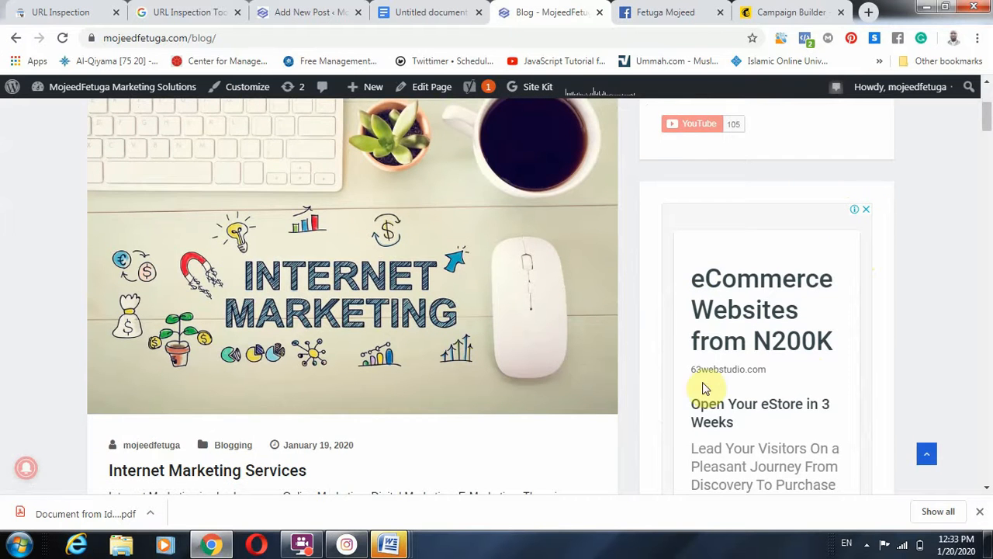
{"action": "scroll", "coordinate": [689, 319], "scroll_direction": "down", "scroll_amount": 2}
{"action": "scroll", "coordinate": [477, 347], "scroll_direction": "up", "scroll_amount": 4}
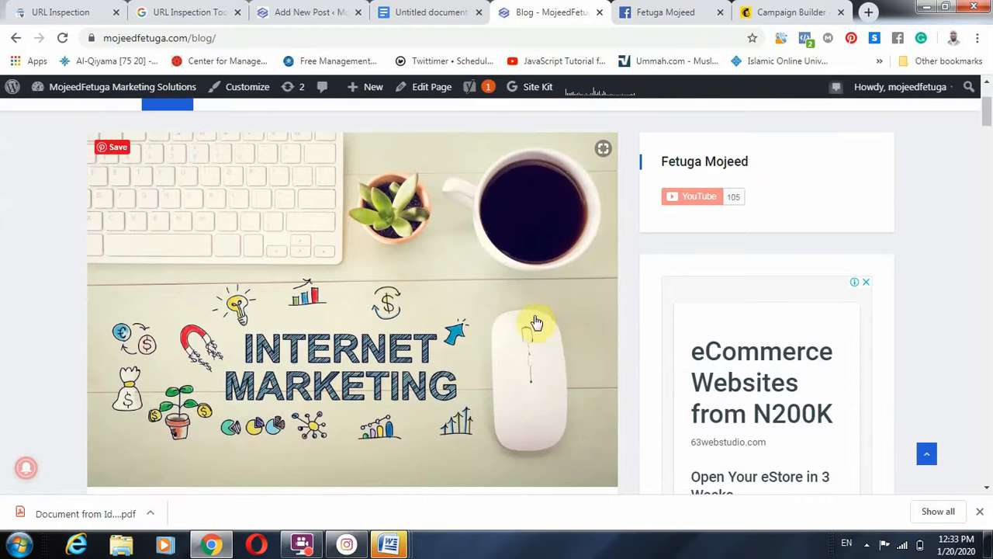
{"action": "scroll", "coordinate": [477, 347], "scroll_direction": "down", "scroll_amount": 1}
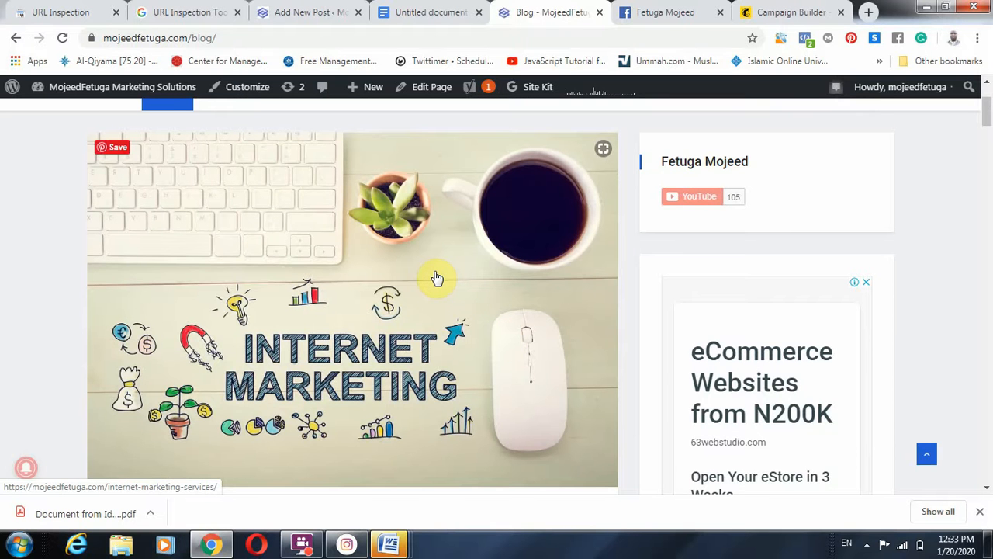
{"action": "scroll", "coordinate": [471, 365], "scroll_direction": "up", "scroll_amount": 2}
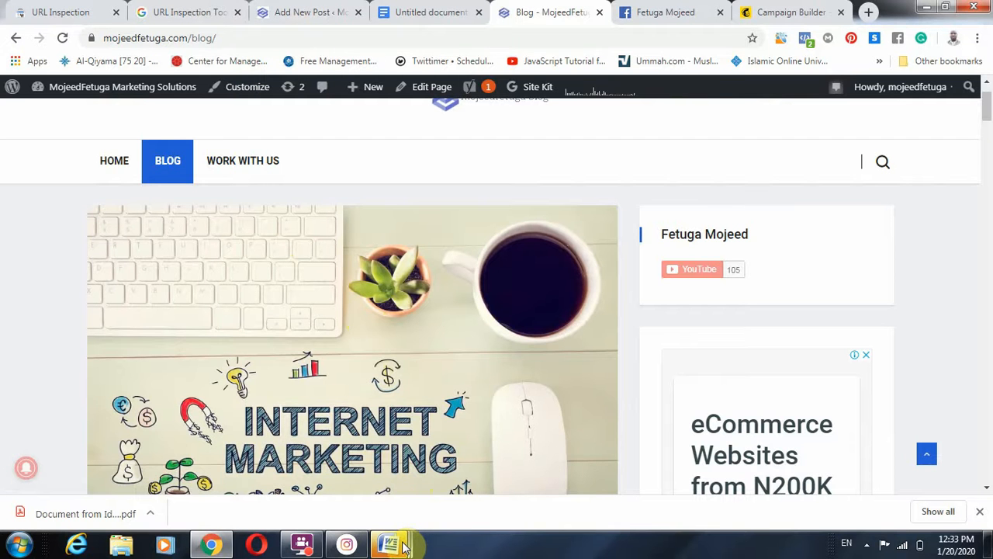
Step: Switch to Document1 in Word and review its opening line, "Internet marketing with E-mail"
{"action": "mouse_move", "coordinate": [403, 545]}
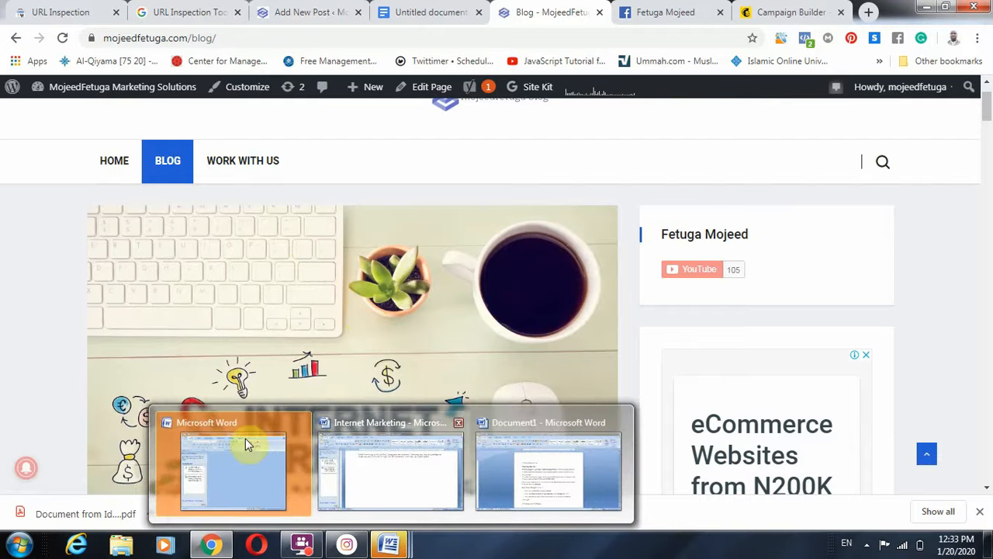
{"action": "left_click", "coordinate": [547, 462]}
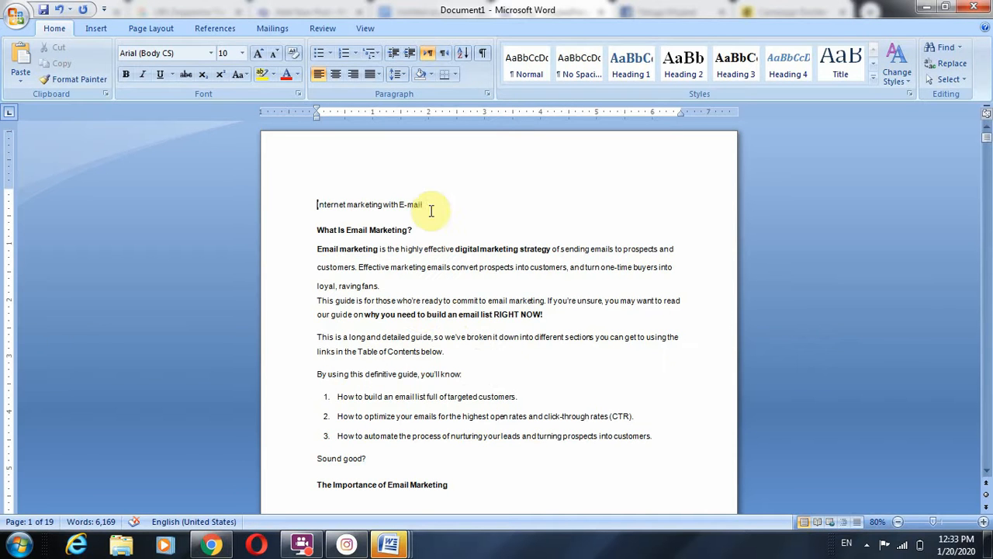
{"action": "left_click_drag", "start_coordinate": [431, 208], "coordinate": [295, 200]}
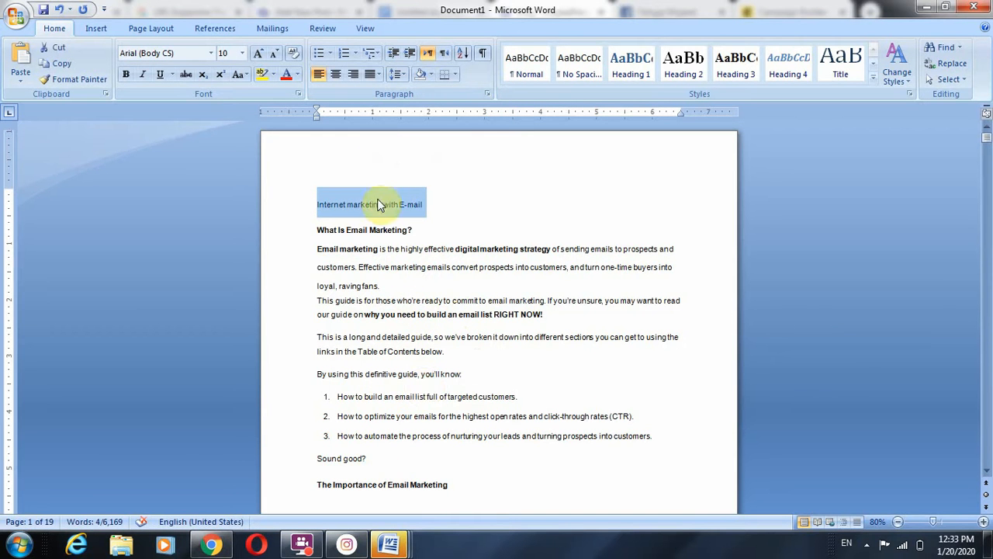
{"action": "left_click", "coordinate": [348, 203]}
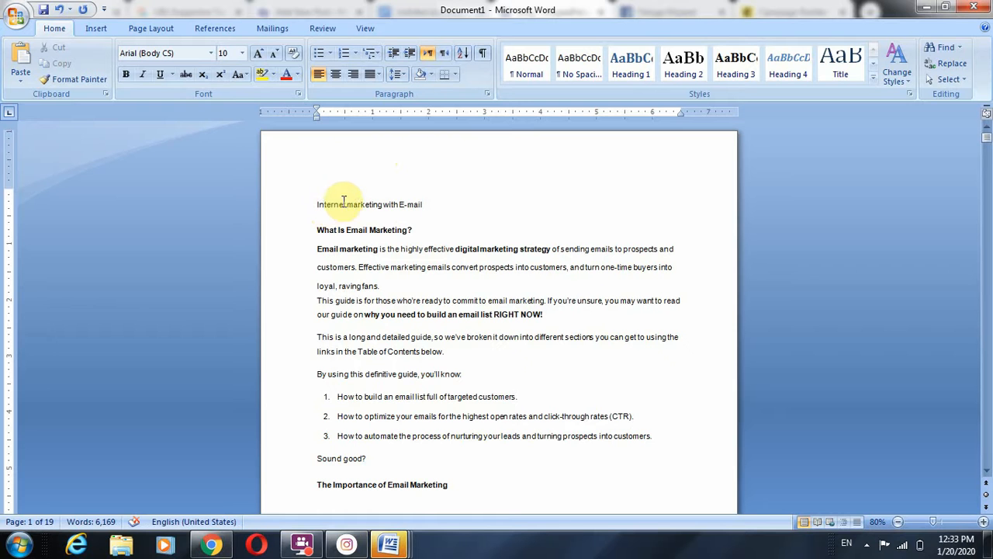
{"action": "left_click", "coordinate": [406, 204]}
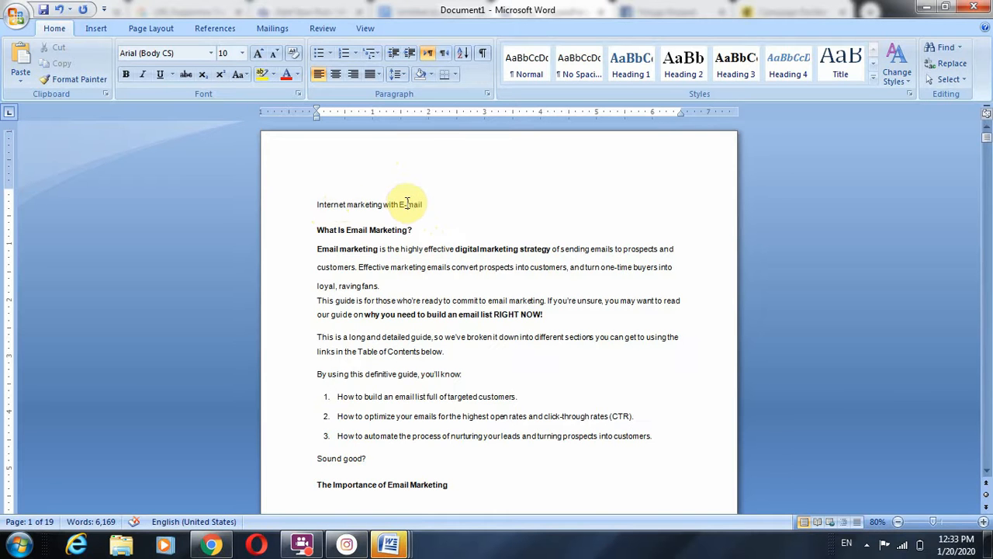
{"action": "left_click_drag", "start_coordinate": [440, 203], "coordinate": [262, 208]}
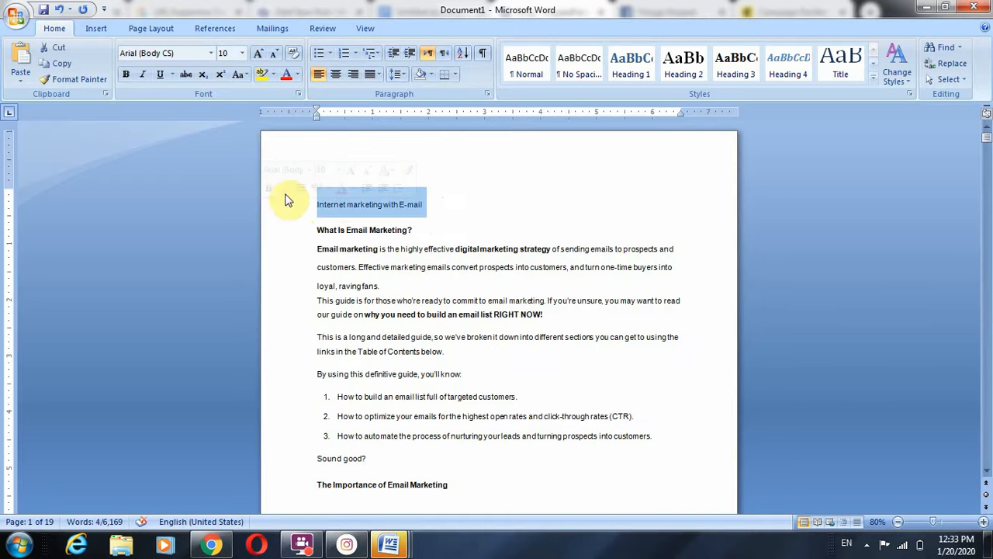
Step: Switch back to Chrome and start a new blog post from the WordPress dashboard, leaving the open draft
{"action": "left_click", "coordinate": [213, 545]}
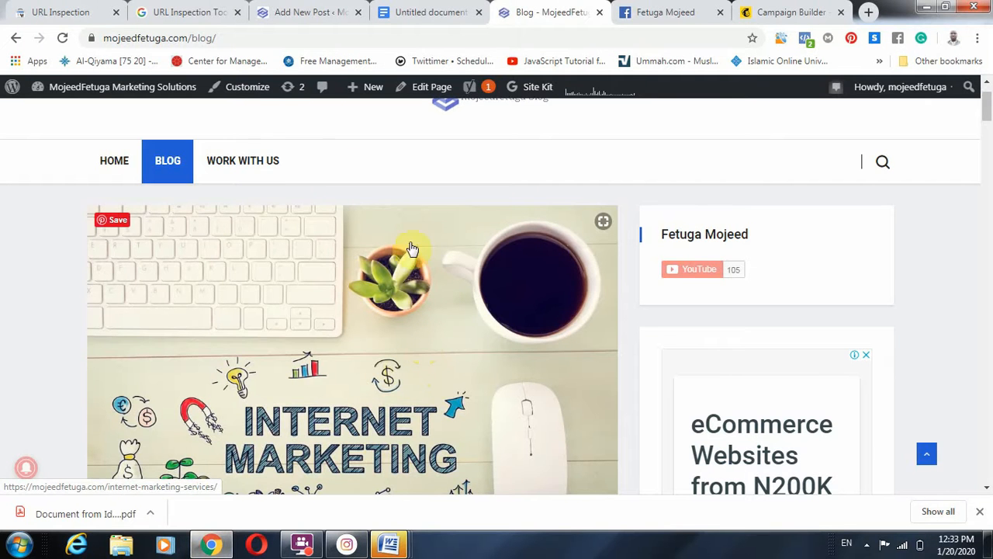
{"action": "left_click", "coordinate": [293, 12]}
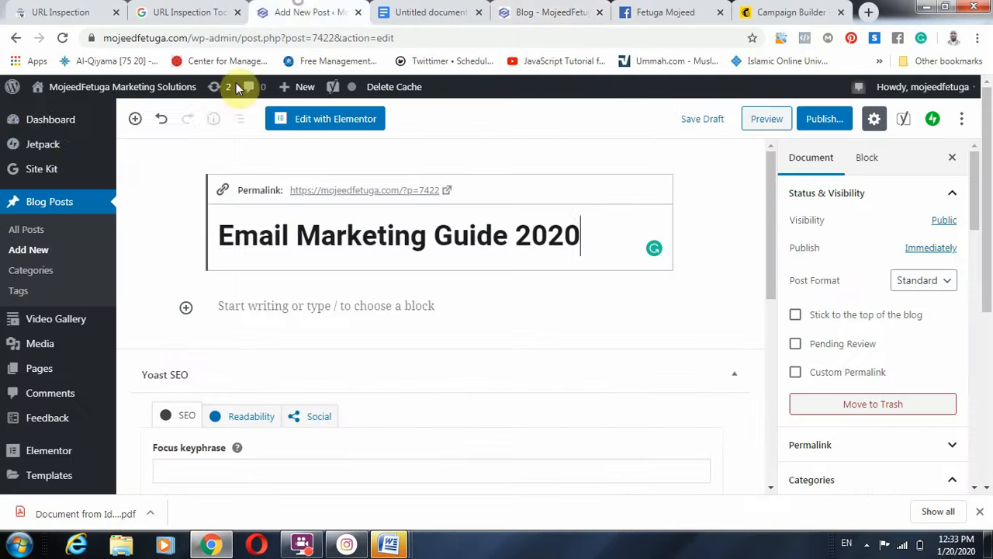
{"action": "left_click", "coordinate": [62, 122]}
{"action": "left_click", "coordinate": [578, 119]}
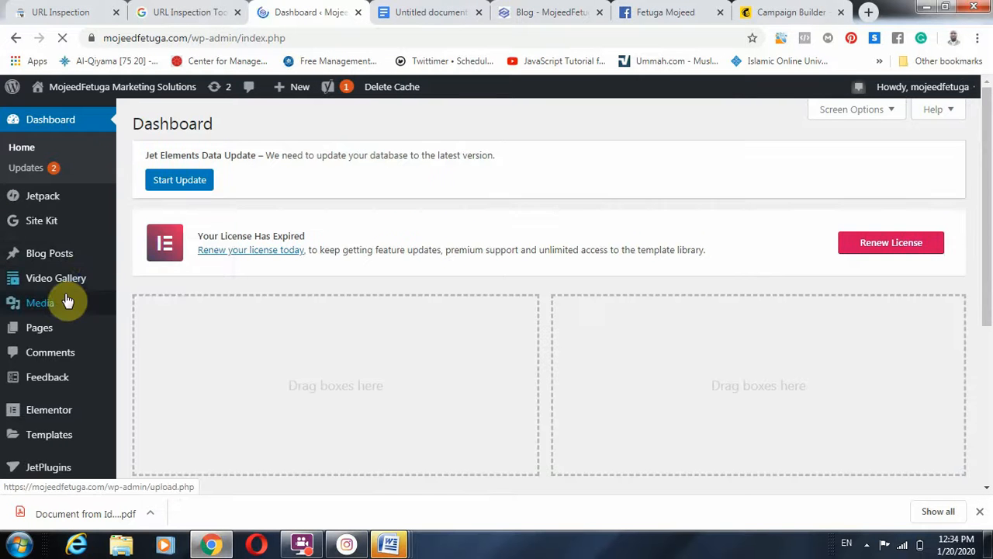
{"action": "mouse_move", "coordinate": [62, 258]}
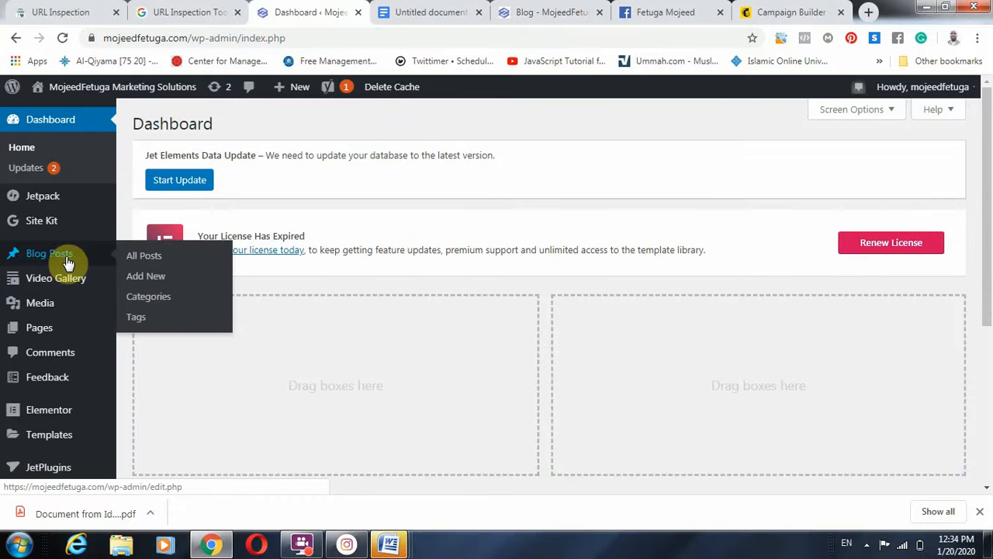
{"action": "left_click", "coordinate": [150, 284]}
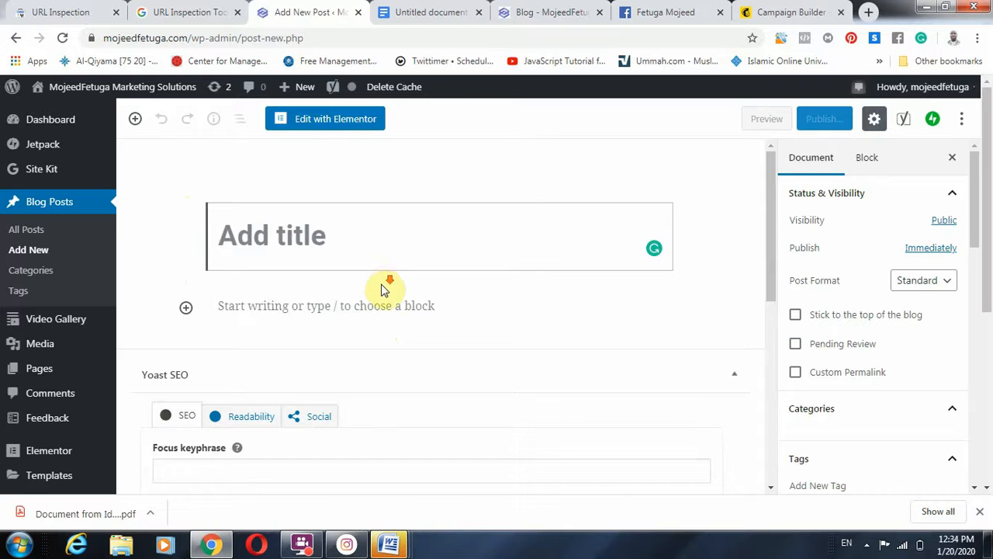
{"action": "scroll", "coordinate": [381, 289], "scroll_direction": "down", "scroll_amount": 2}
{"action": "scroll", "coordinate": [384, 293], "scroll_direction": "down", "scroll_amount": 3}
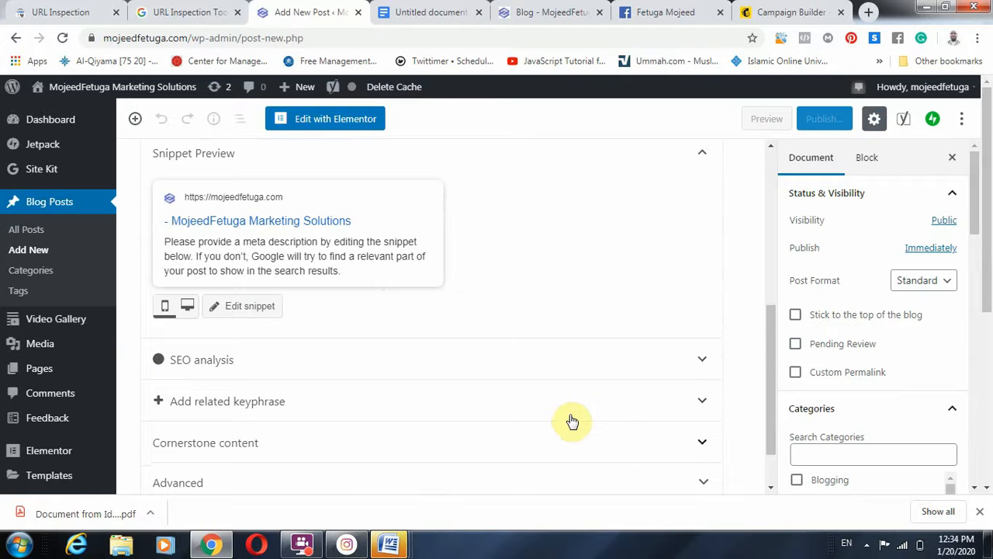
{"action": "scroll", "coordinate": [496, 408], "scroll_direction": "up", "scroll_amount": 4}
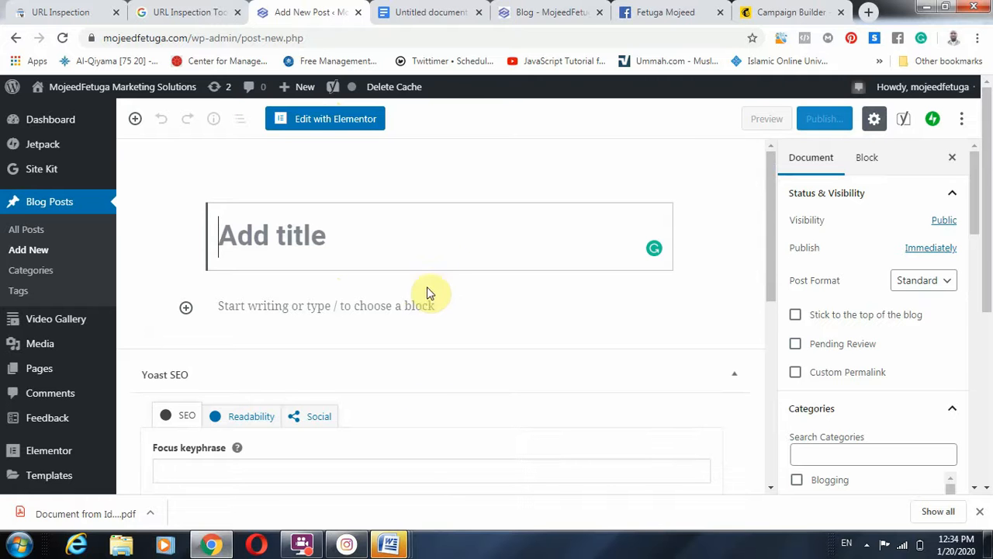
Step: Copy the line "Internet marketing with E-mail" from Document1 in Word and paste it as the new WordPress post's title
{"action": "mouse_move", "coordinate": [400, 549]}
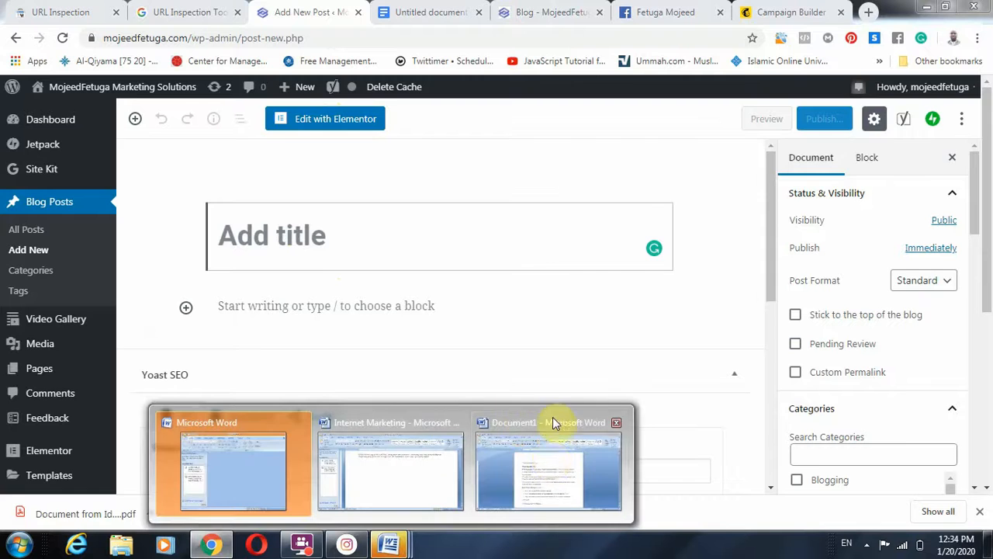
{"action": "left_click", "coordinate": [552, 458]}
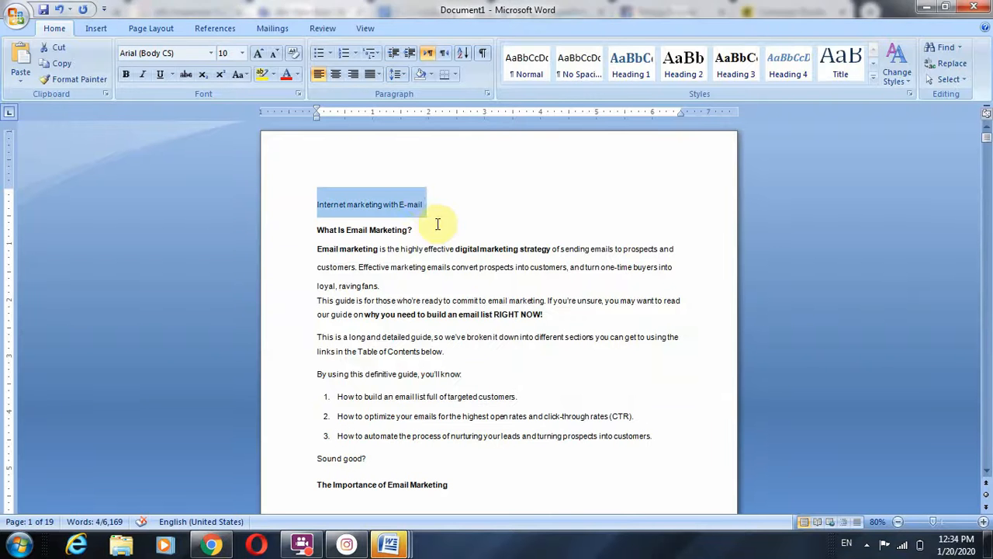
{"action": "left_click", "coordinate": [388, 205]}
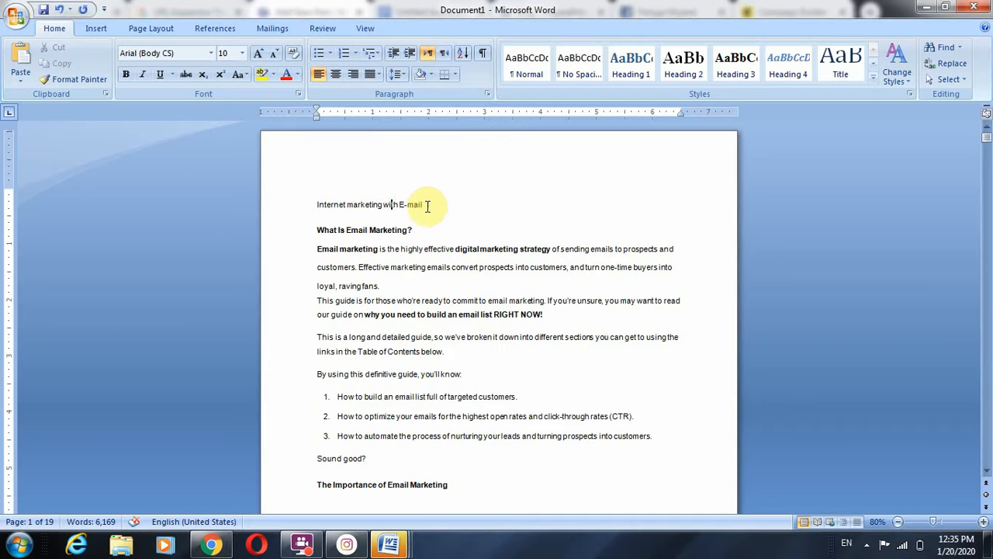
{"action": "left_click", "coordinate": [273, 206]}
{"action": "key", "text": "ctrl+c"}
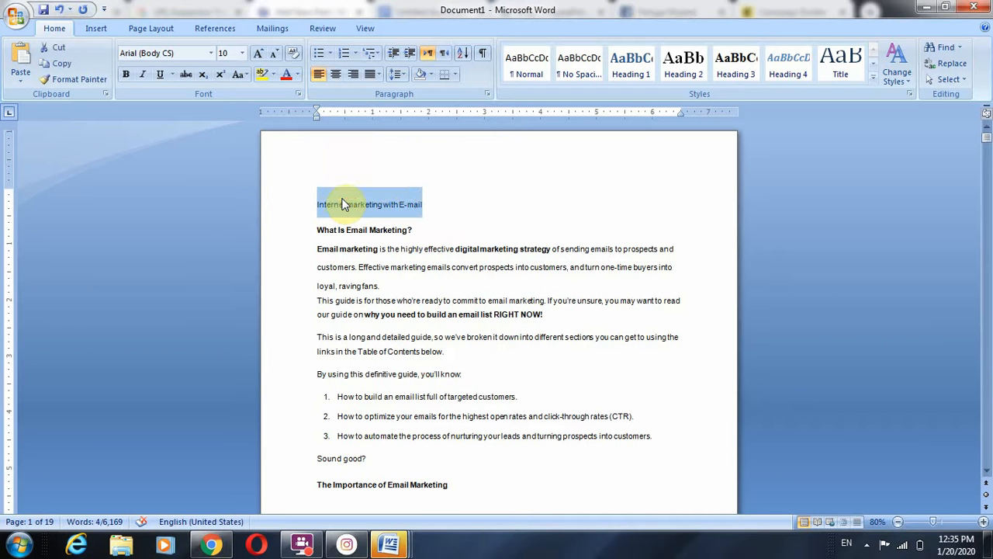
{"action": "left_click", "coordinate": [215, 545]}
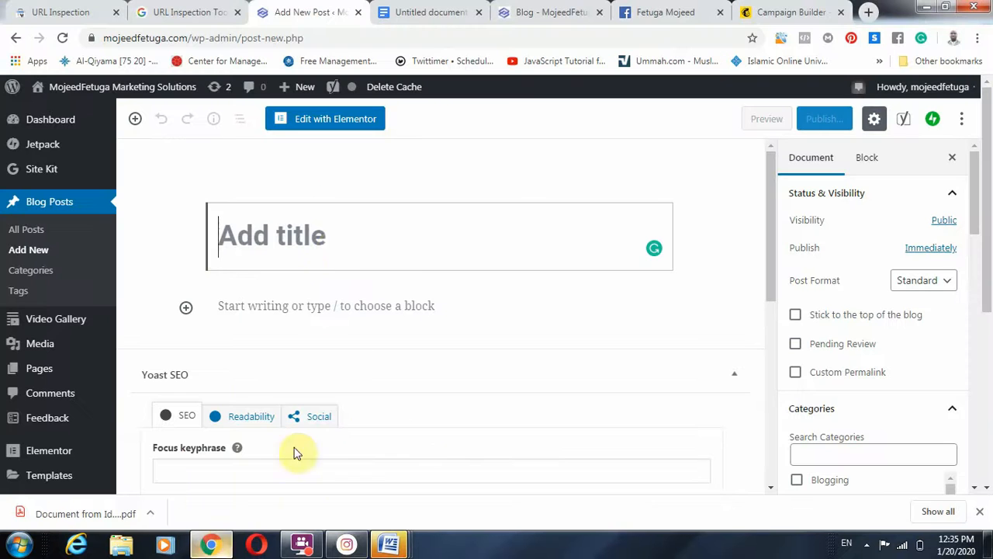
{"action": "left_click", "coordinate": [336, 249]}
{"action": "key", "text": "ctrl+v"}
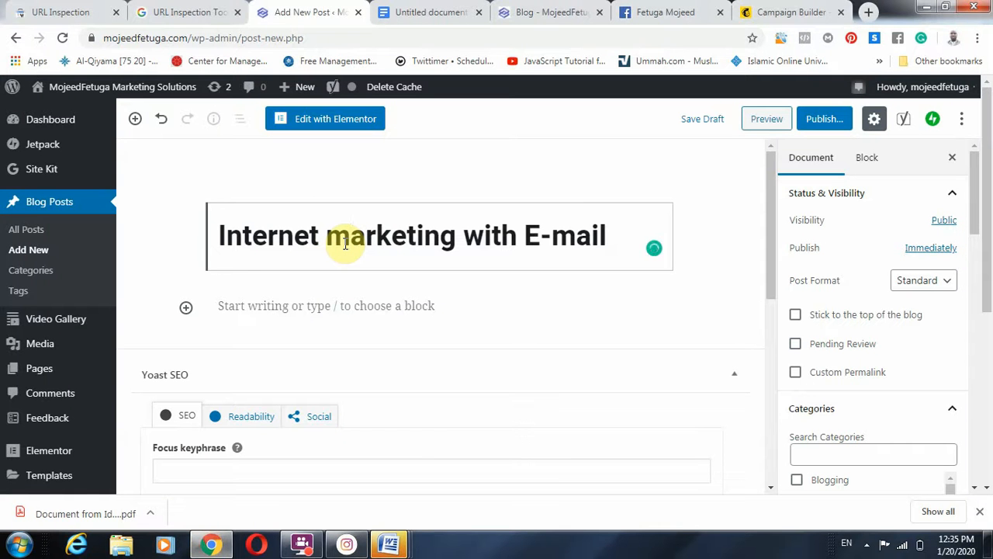
Step: Reword the post title to "E-mail Marketing Guide in 2020"
{"action": "left_click", "coordinate": [345, 244]}
{"action": "key", "text": "BackSpace"}
{"action": "type", "text": "M"}
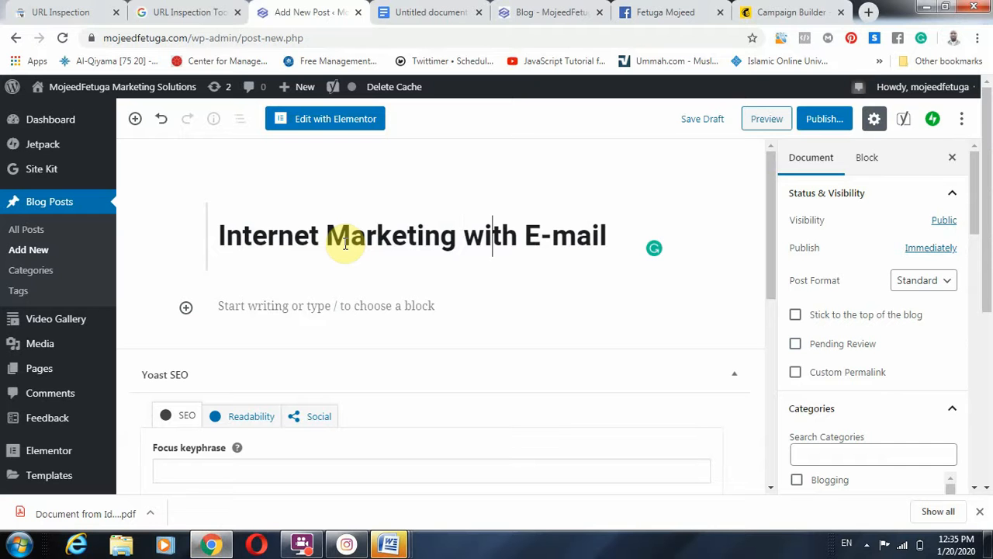
{"action": "key", "text": "BackSpace"}
{"action": "key", "text": "BackSpace"}
{"action": "key", "text": "BackSpace"}
{"action": "key", "text": "BackSpace"}
{"action": "key", "text": "BackSpace"}
{"action": "key", "text": "BackSpace"}
{"action": "key", "text": "BackSpace"}
{"action": "key", "text": "BackSpace"}
{"action": "key", "text": "BackSpace"}
{"action": "key", "text": "BackSpace"}
{"action": "key", "text": "BackSpace"}
{"action": "key", "text": "BackSpace"}
{"action": "key", "text": "BackSpace"}
{"action": "key", "text": "BackSpace"}
{"action": "key", "text": "BackSpace"}
{"action": "key", "text": "BackSpace"}
{"action": "key", "text": "BackSpace"}
{"action": "key", "text": "BackSpace"}
{"action": "key", "text": "BackSpace"}
{"action": "key", "text": "BackSpace"}
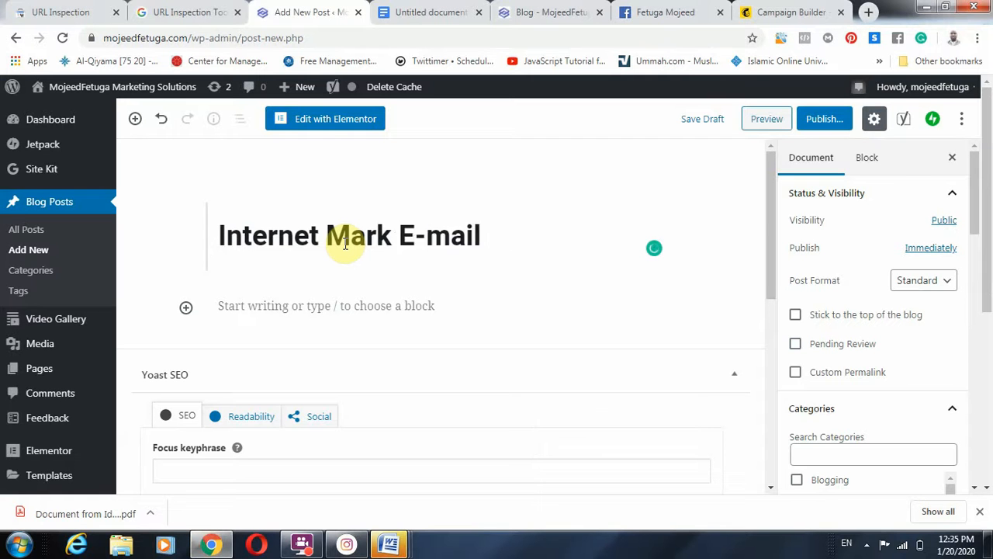
{"action": "key", "text": "BackSpace"}
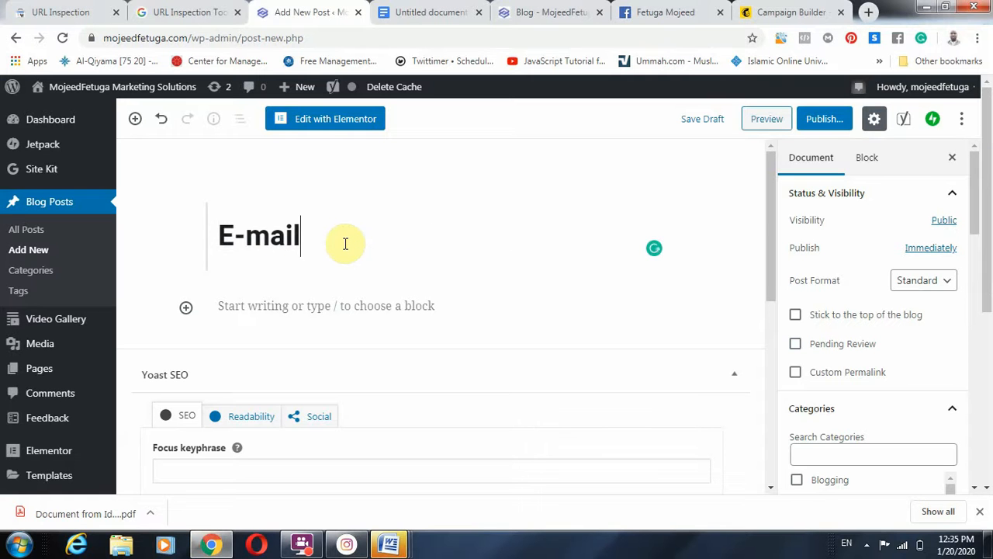
{"action": "type", "text": "Mar"}
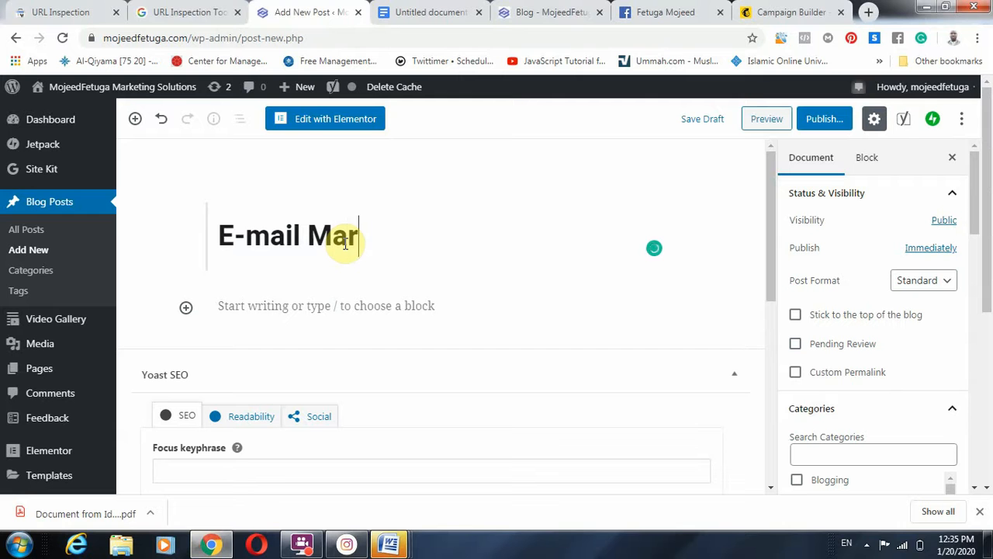
{"action": "type", "text": "keting Guid"}
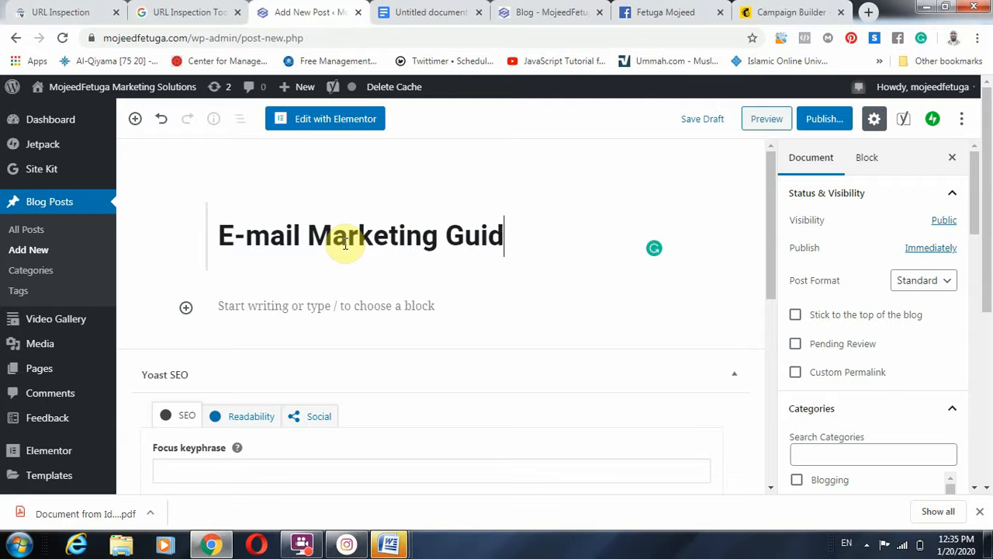
{"action": "type", "text": "e in 2020"}
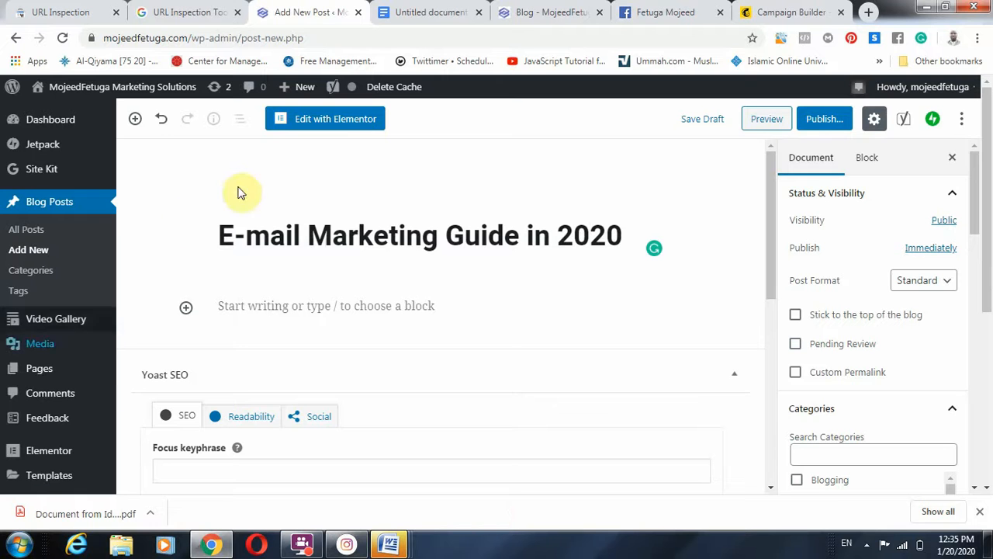
{"action": "left_click", "coordinate": [346, 250]}
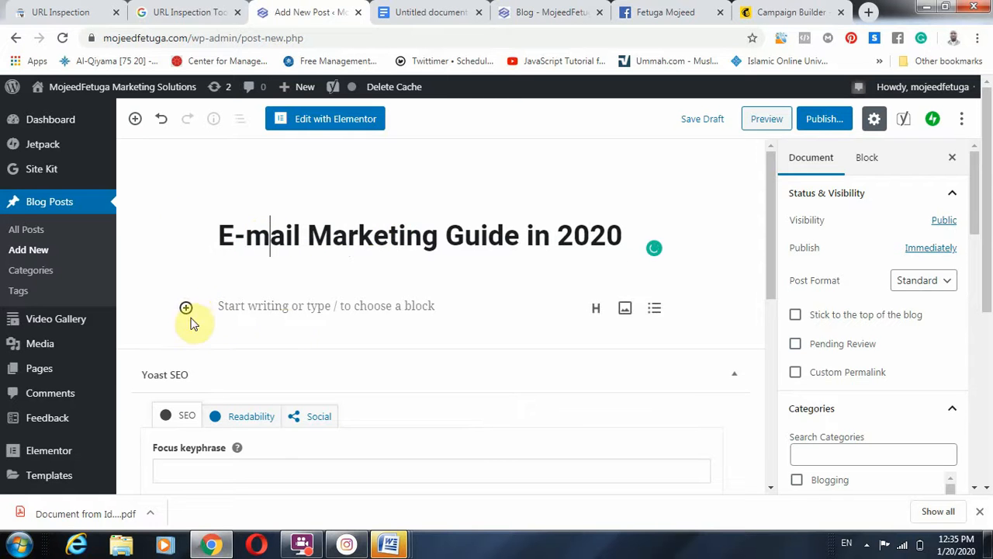
{"action": "scroll", "coordinate": [376, 412], "scroll_direction": "down", "scroll_amount": 1}
{"action": "scroll", "coordinate": [403, 360], "scroll_direction": "up", "scroll_amount": 1}
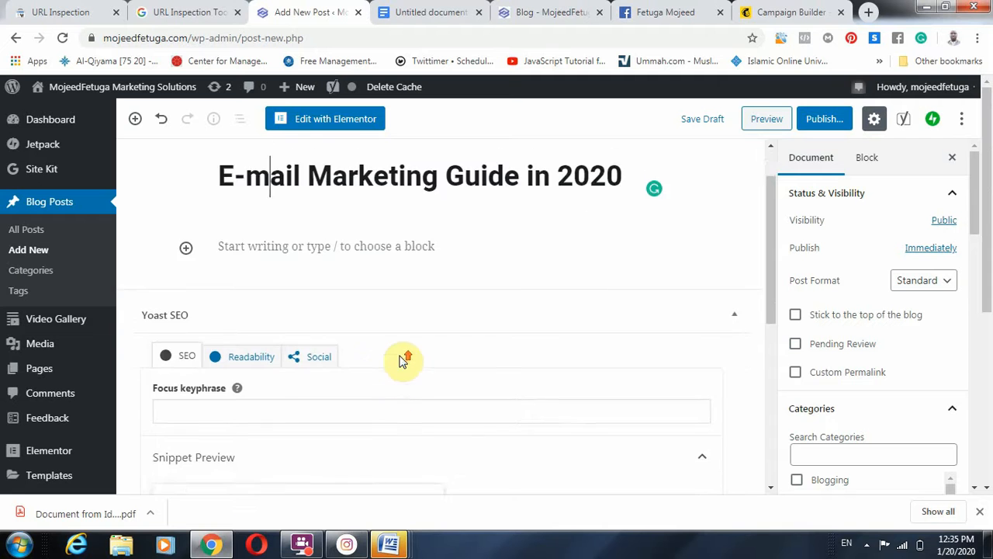
{"action": "left_click", "coordinate": [273, 212]}
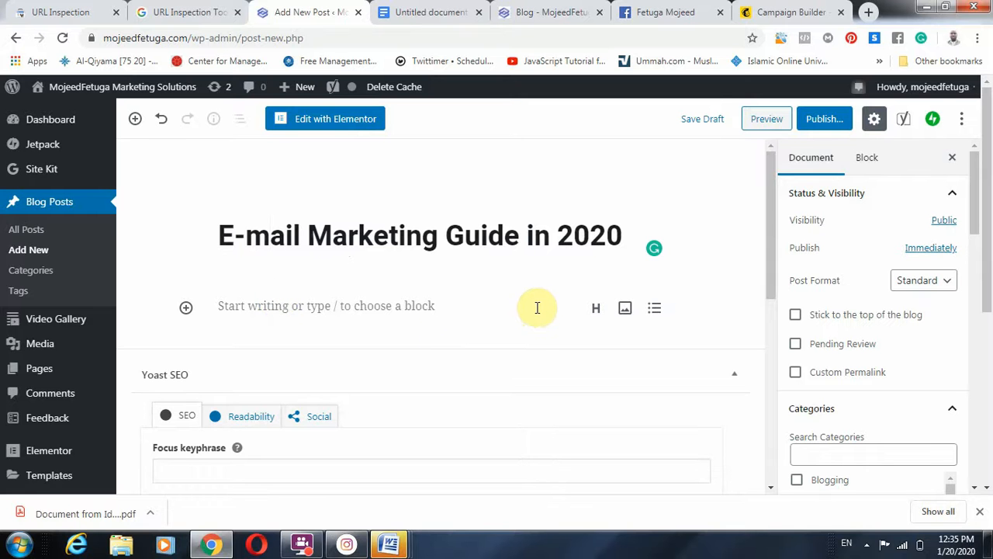
{"action": "scroll", "coordinate": [537, 311], "scroll_direction": "down", "scroll_amount": 4}
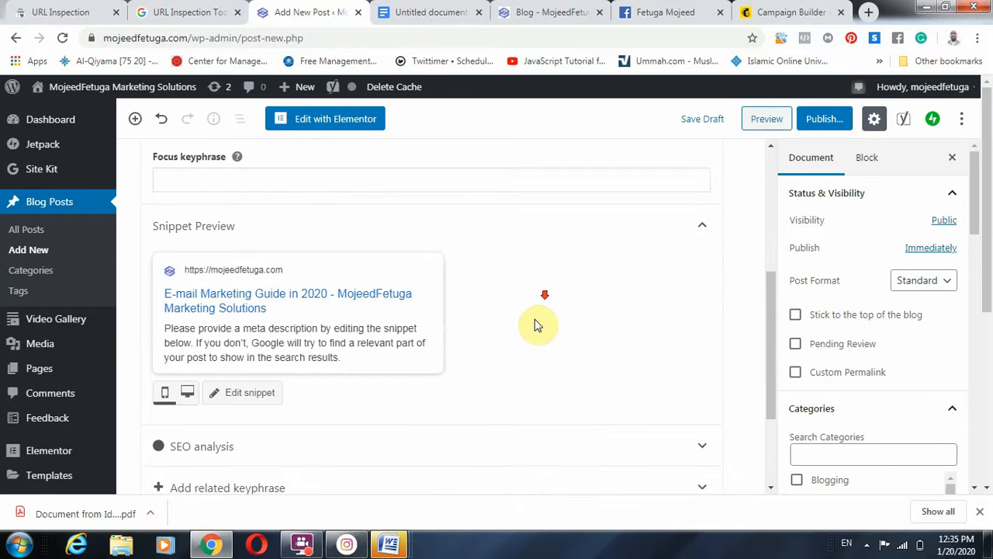
Step: Set the Yoast SEO focus keyphrase of the post to "Email Marketing Guide in 2020"
{"action": "scroll", "coordinate": [536, 321], "scroll_direction": "down", "scroll_amount": 2}
{"action": "scroll", "coordinate": [211, 301], "scroll_direction": "up", "scroll_amount": 1}
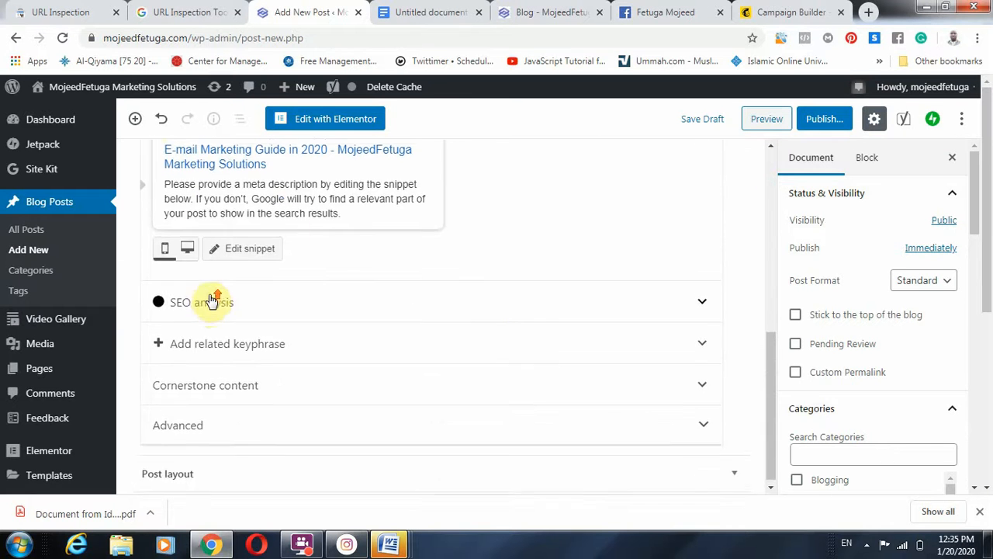
{"action": "scroll", "coordinate": [211, 301], "scroll_direction": "up", "scroll_amount": 2}
{"action": "scroll", "coordinate": [156, 208], "scroll_direction": "up", "scroll_amount": 1}
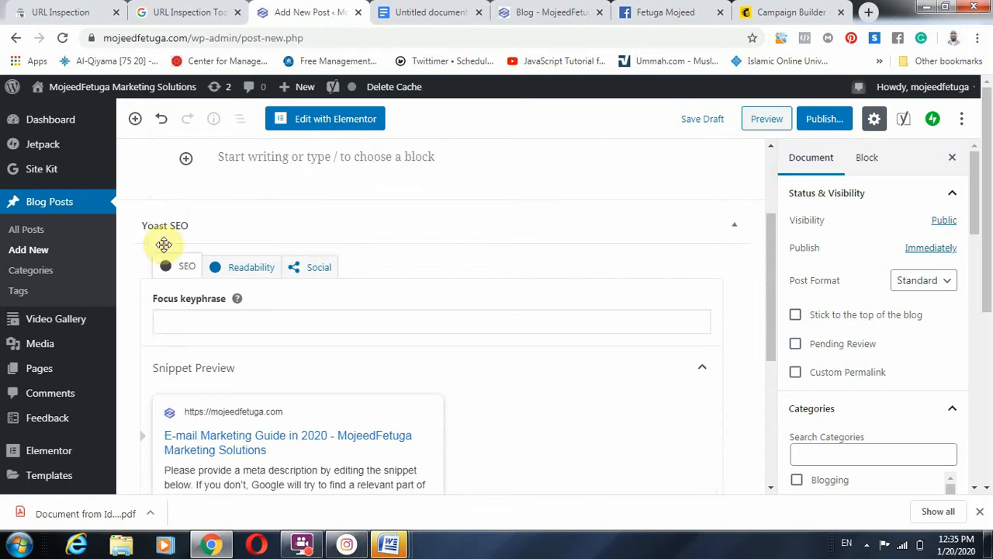
{"action": "left_click", "coordinate": [199, 317]}
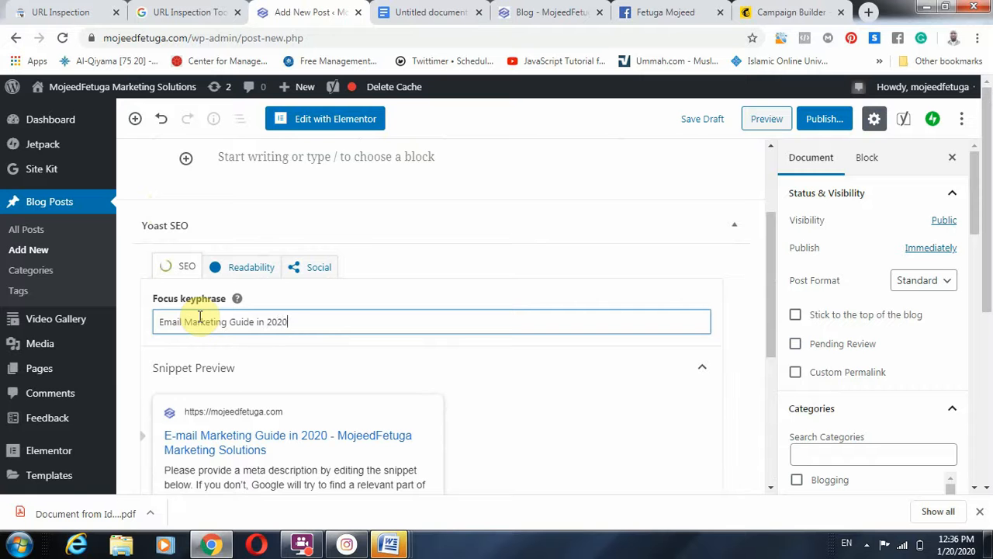
Step: Expand the Yoast SEO analysis for the focus keyphrase and review it along with the snippet preview
{"action": "left_click", "coordinate": [169, 266]}
{"action": "scroll", "coordinate": [317, 399], "scroll_direction": "down", "scroll_amount": 2}
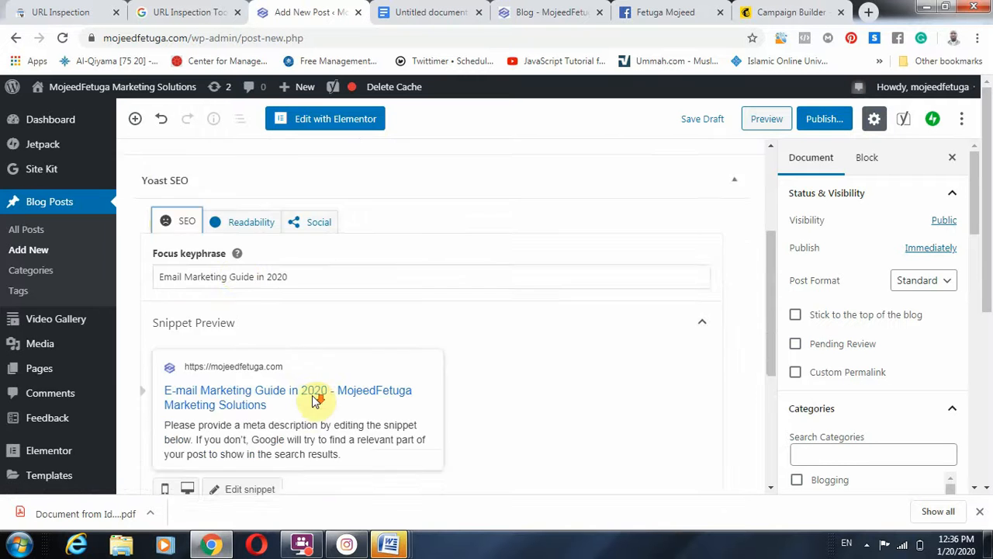
{"action": "left_click", "coordinate": [165, 444]}
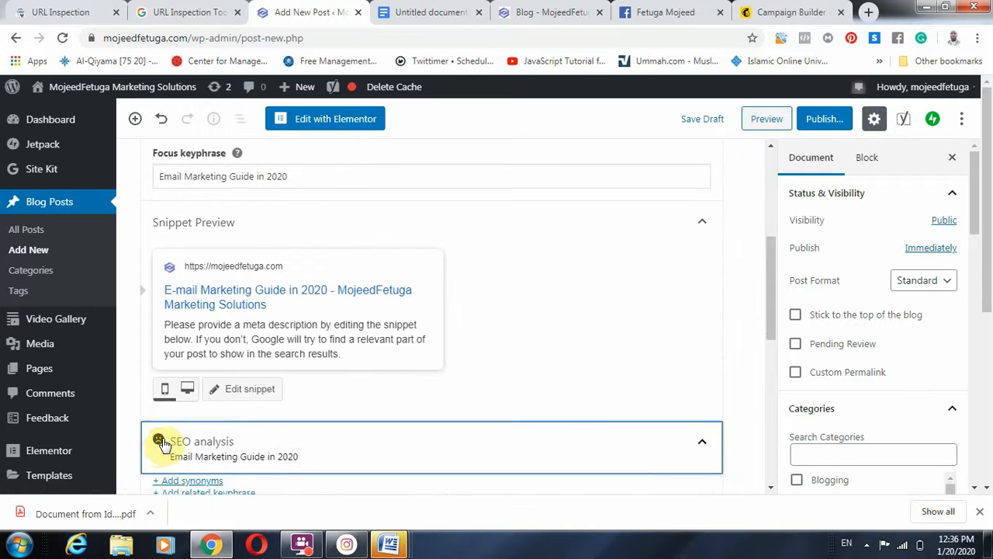
{"action": "scroll", "coordinate": [383, 413], "scroll_direction": "down", "scroll_amount": 2}
{"action": "scroll", "coordinate": [403, 413], "scroll_direction": "up", "scroll_amount": 5}
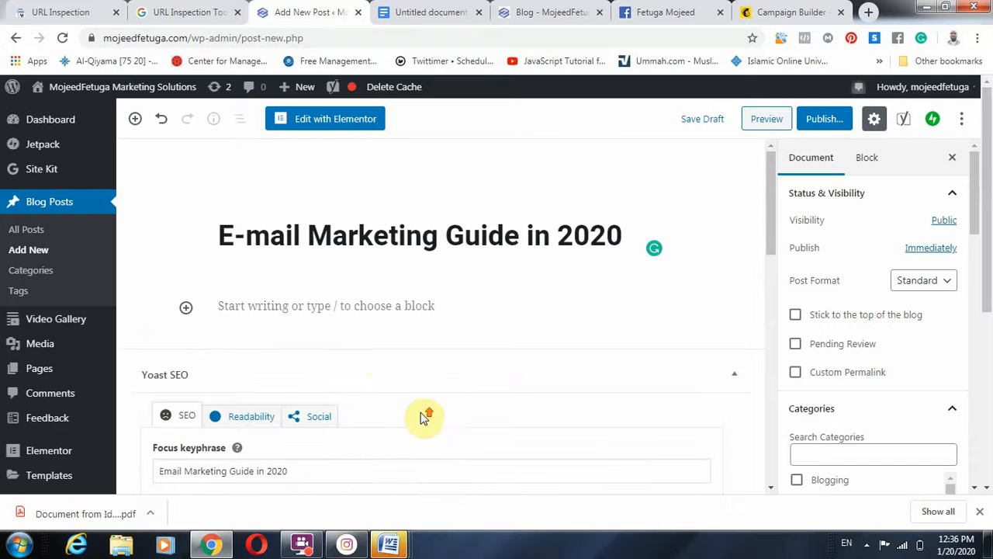
{"action": "scroll", "coordinate": [355, 299], "scroll_direction": "down", "scroll_amount": 1}
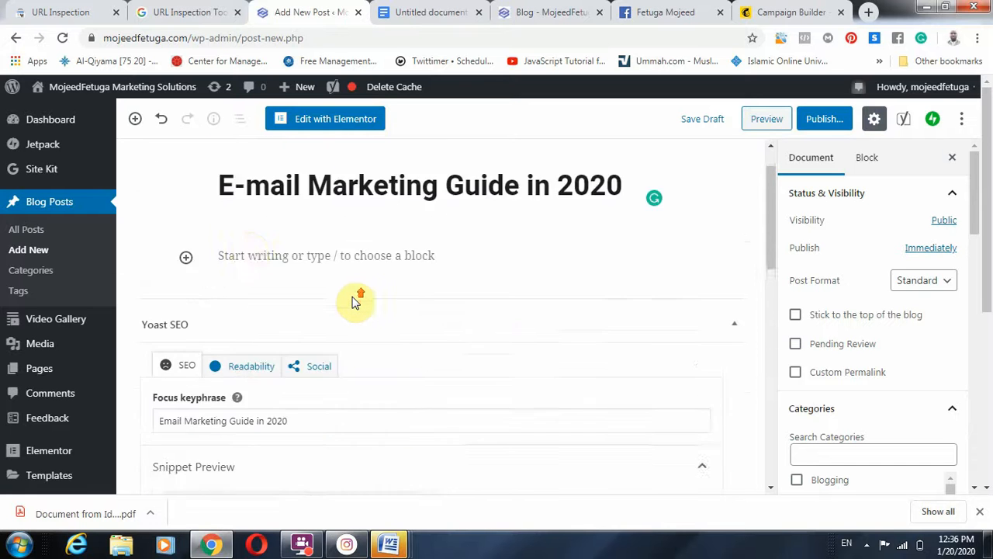
{"action": "scroll", "coordinate": [355, 299], "scroll_direction": "up", "scroll_amount": 1}
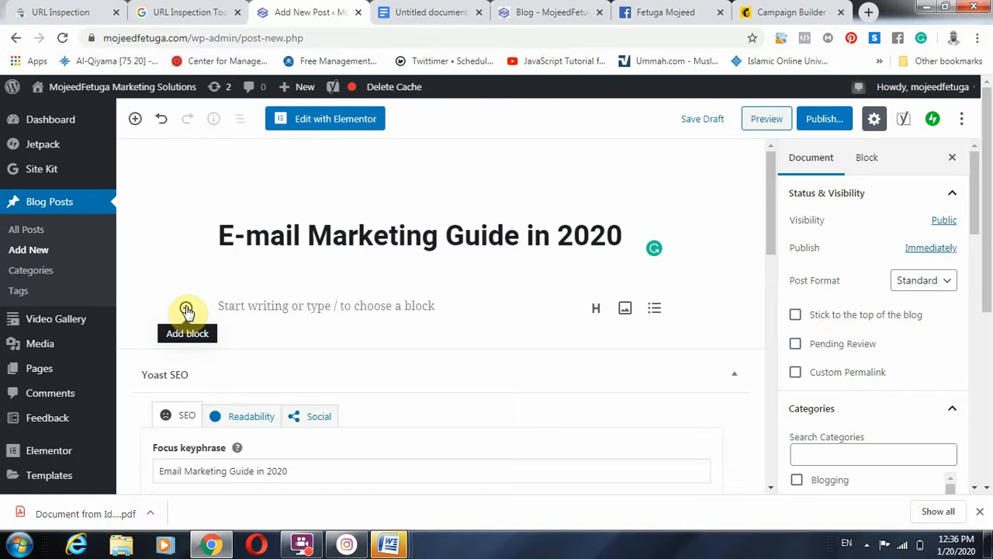
Step: Check the block settings and browse the block categories available for the post body, collapsing Most Used
{"action": "left_click", "coordinate": [865, 161]}
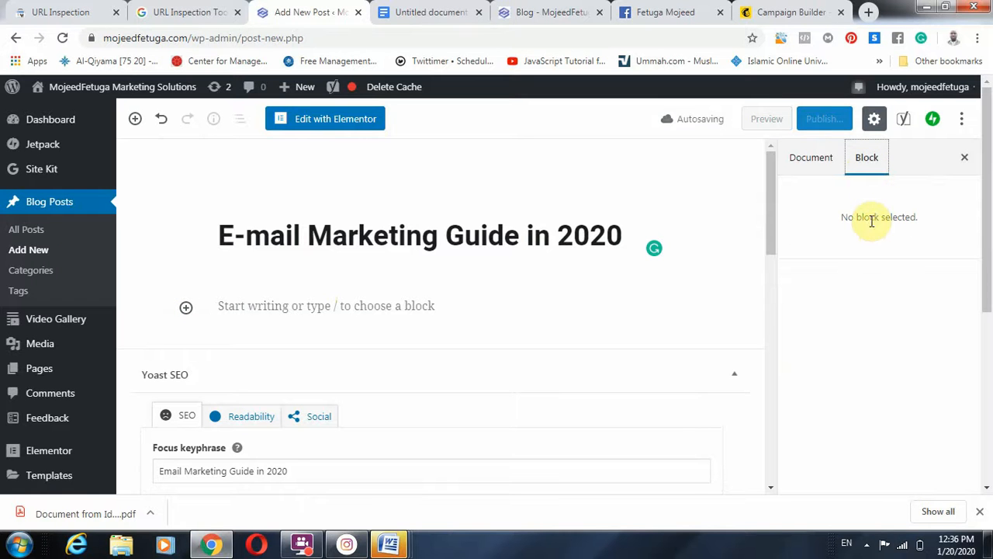
{"action": "left_click", "coordinate": [186, 310]}
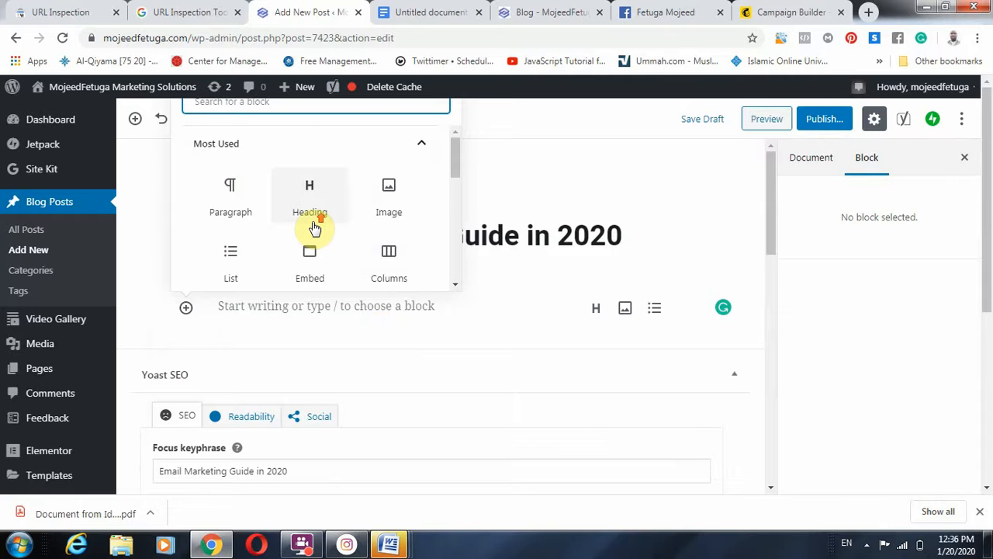
{"action": "left_click", "coordinate": [425, 146]}
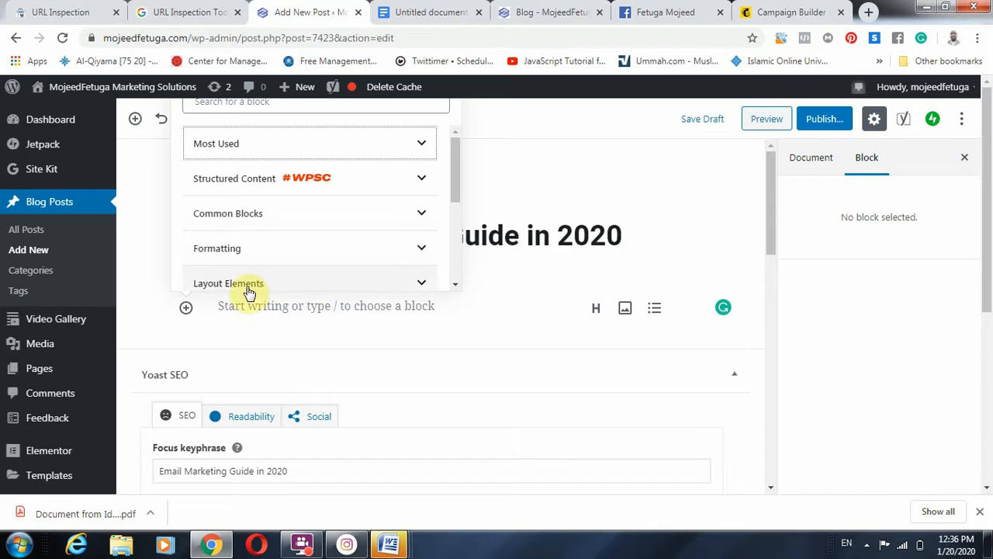
{"action": "left_click", "coordinate": [455, 186]}
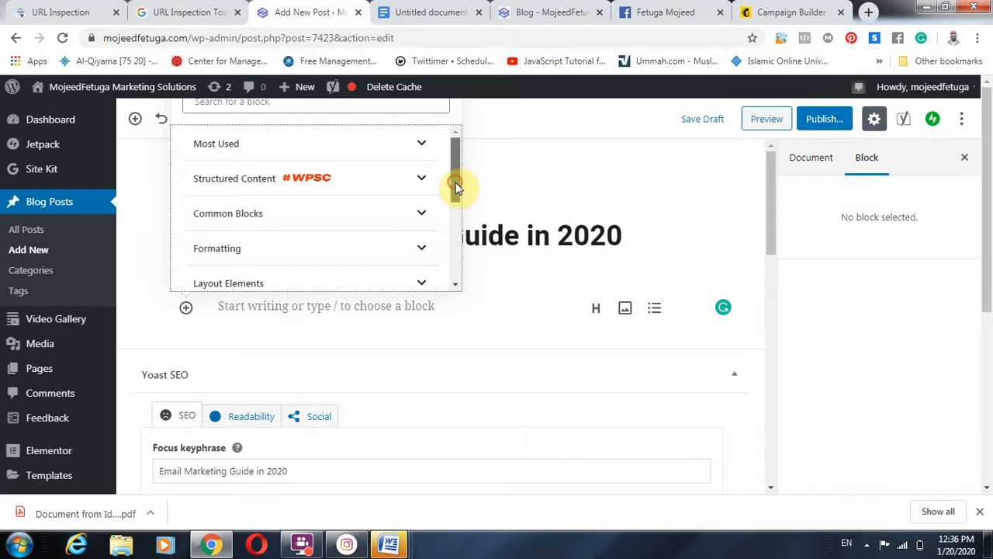
{"action": "left_click_drag", "start_coordinate": [455, 186], "coordinate": [457, 222]}
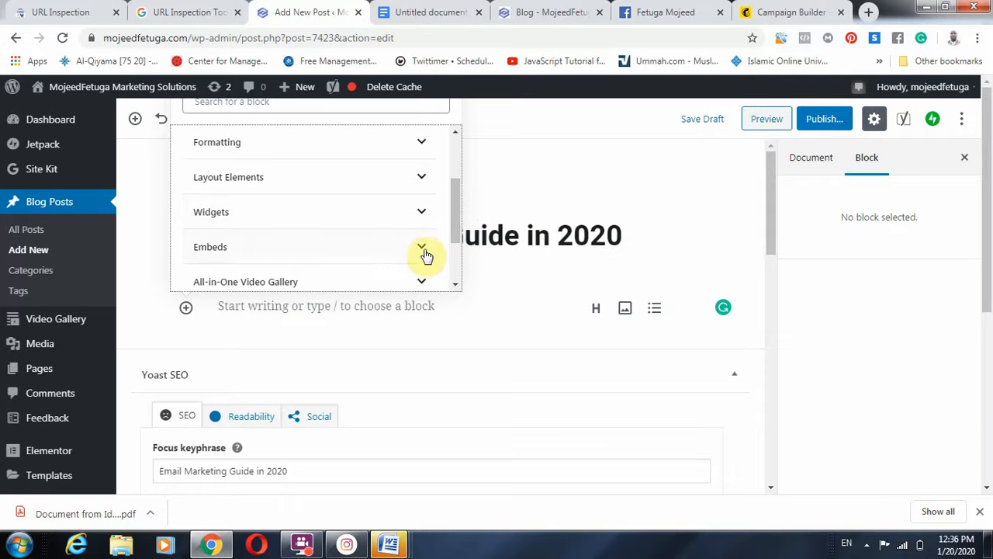
{"action": "scroll", "coordinate": [423, 251], "scroll_direction": "down", "scroll_amount": 1}
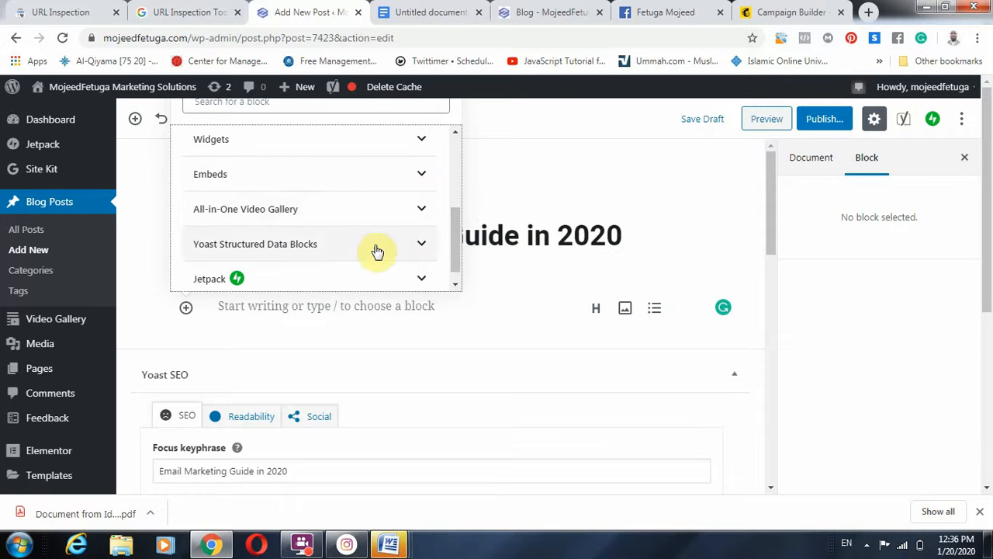
{"action": "scroll", "coordinate": [310, 252], "scroll_direction": "down", "scroll_amount": 1}
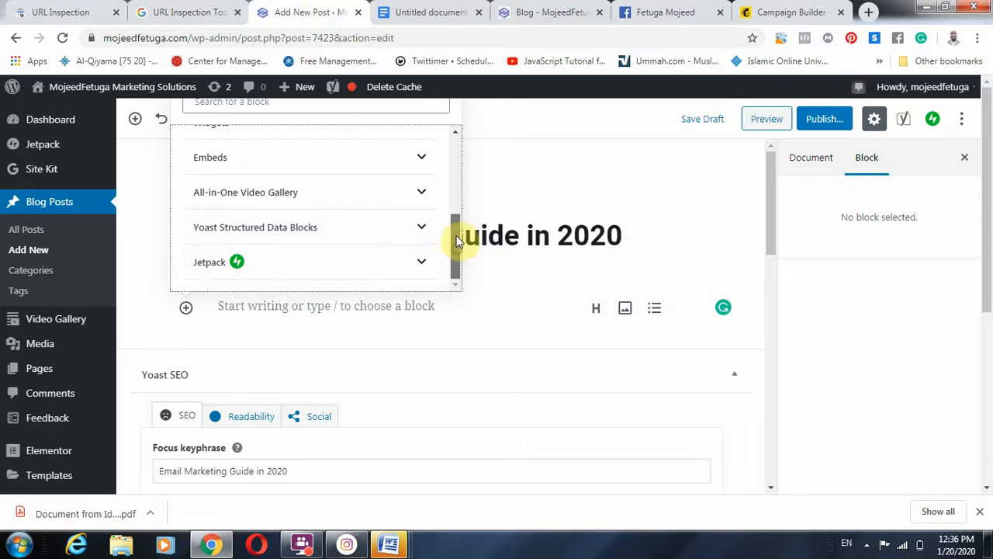
{"action": "left_click_drag", "start_coordinate": [455, 256], "coordinate": [462, 163]}
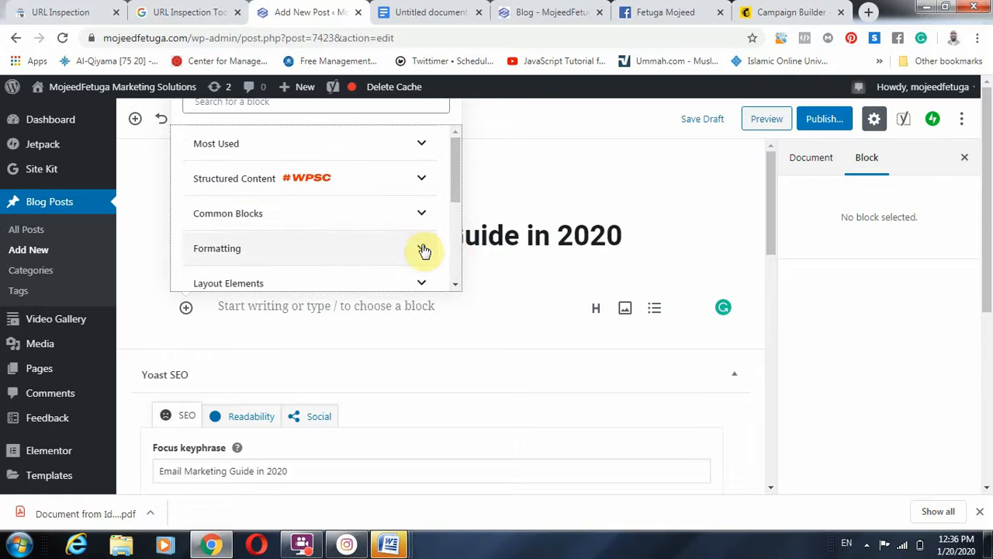
Step: Insert a Heading block from Common Blocks below the post title and place the cursor in it
{"action": "left_click", "coordinate": [423, 217]}
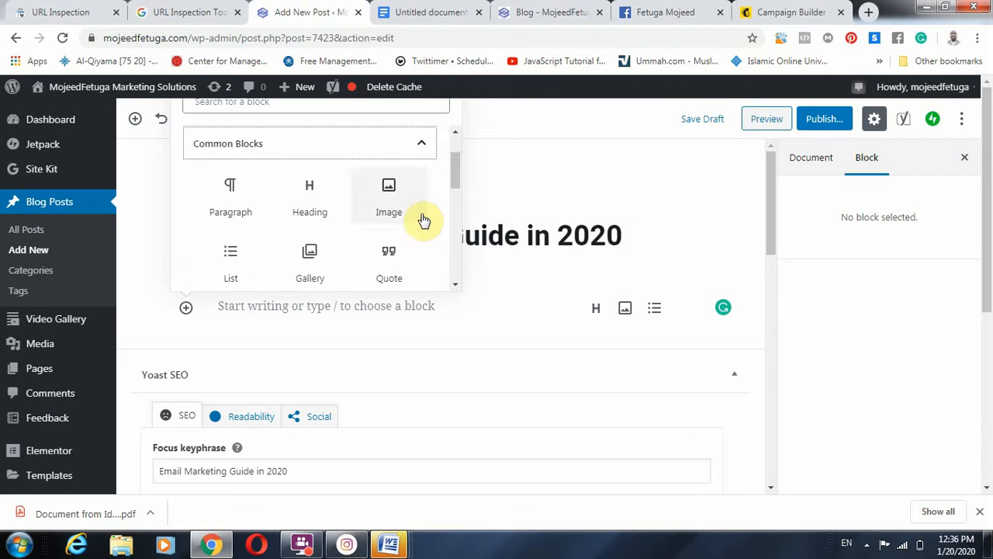
{"action": "mouse_move", "coordinate": [457, 180]}
{"action": "left_mouse_down"}
{"action": "mouse_move", "coordinate": [468, 219]}
{"action": "mouse_move", "coordinate": [475, 176]}
{"action": "left_mouse_up"}
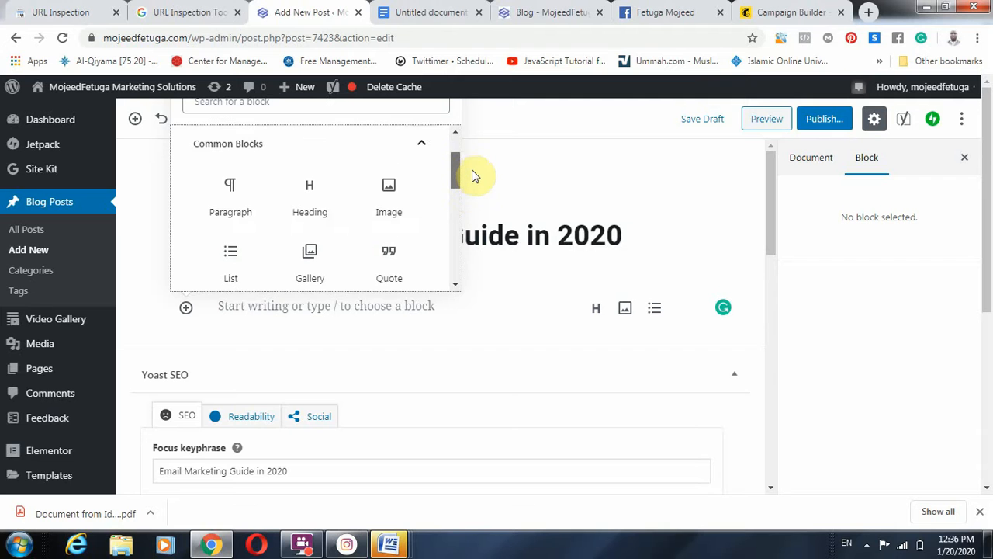
{"action": "left_click", "coordinate": [311, 200]}
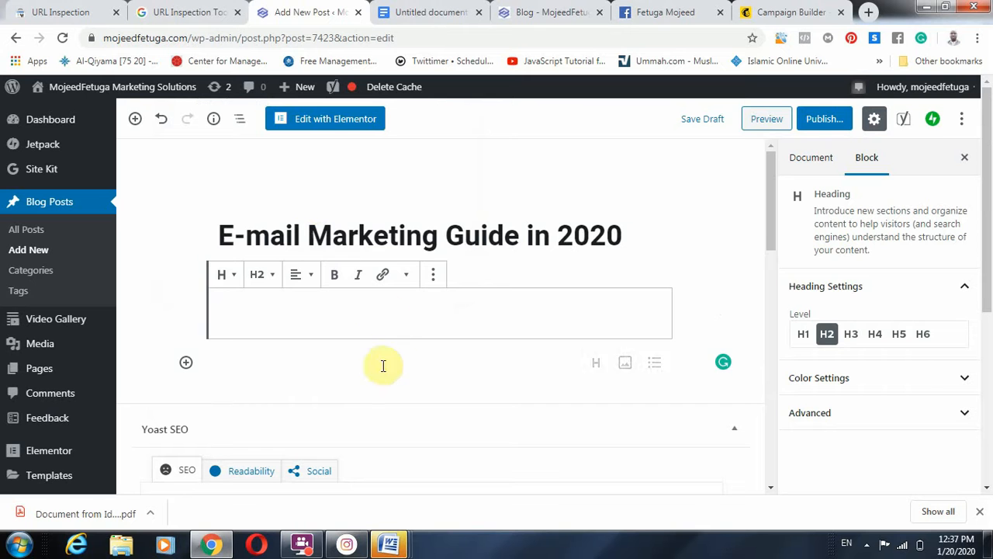
{"action": "left_click", "coordinate": [471, 231]}
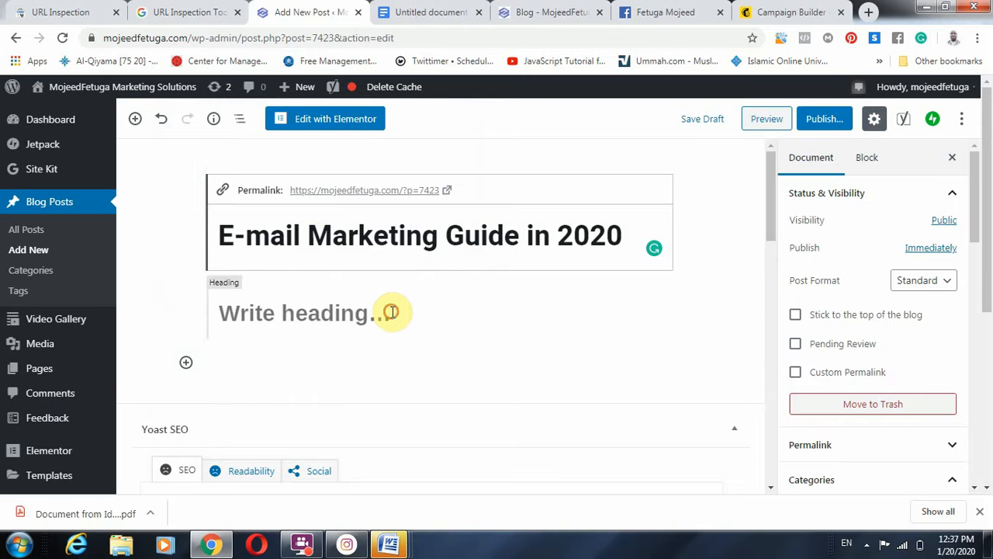
{"action": "left_click", "coordinate": [390, 310]}
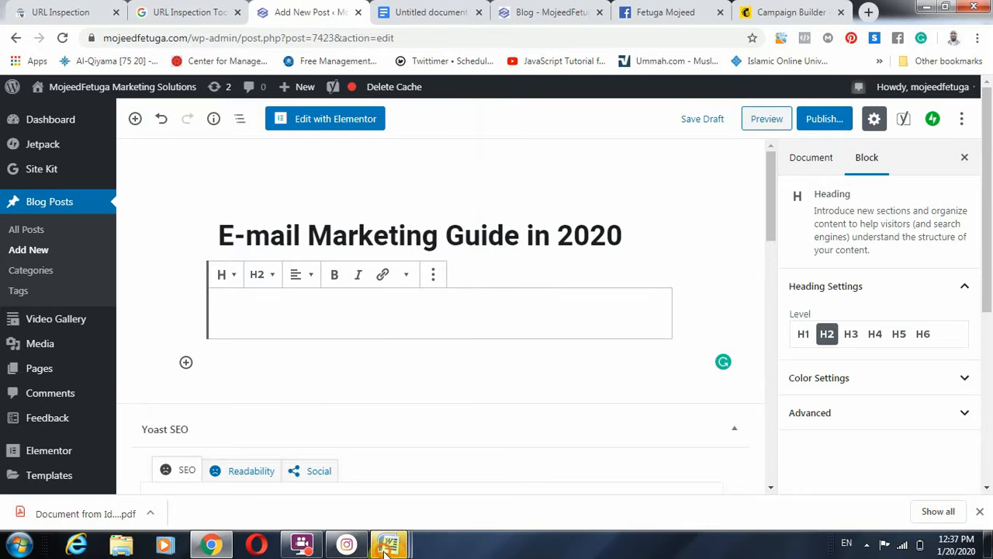
Step: Copy the line "What Is Email Marketing?" from Document1 in Word and paste it into the post's empty Heading block in Chrome
{"action": "mouse_move", "coordinate": [390, 545]}
{"action": "mouse_move", "coordinate": [621, 486]}
{"action": "left_click", "coordinate": [562, 470]}
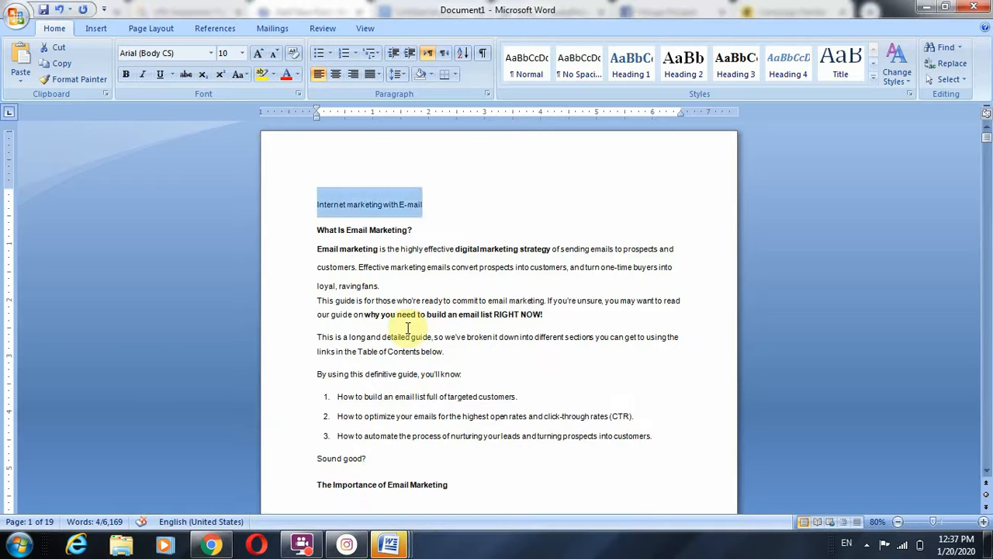
{"action": "left_click", "coordinate": [440, 300]}
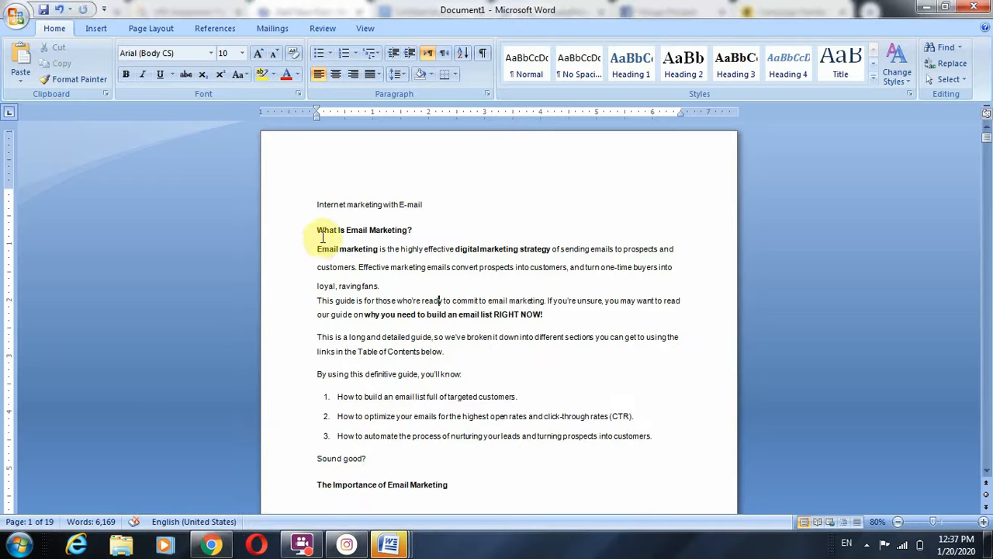
{"action": "left_click_drag", "start_coordinate": [317, 229], "coordinate": [442, 230]}
{"action": "key", "text": "ctrl+c"}
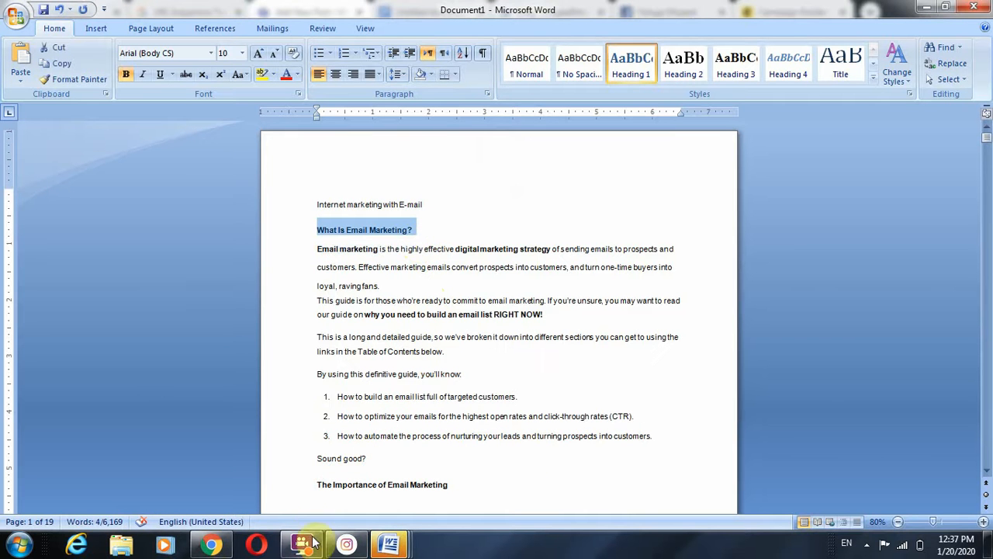
{"action": "left_click", "coordinate": [211, 545]}
{"action": "left_click", "coordinate": [256, 310]}
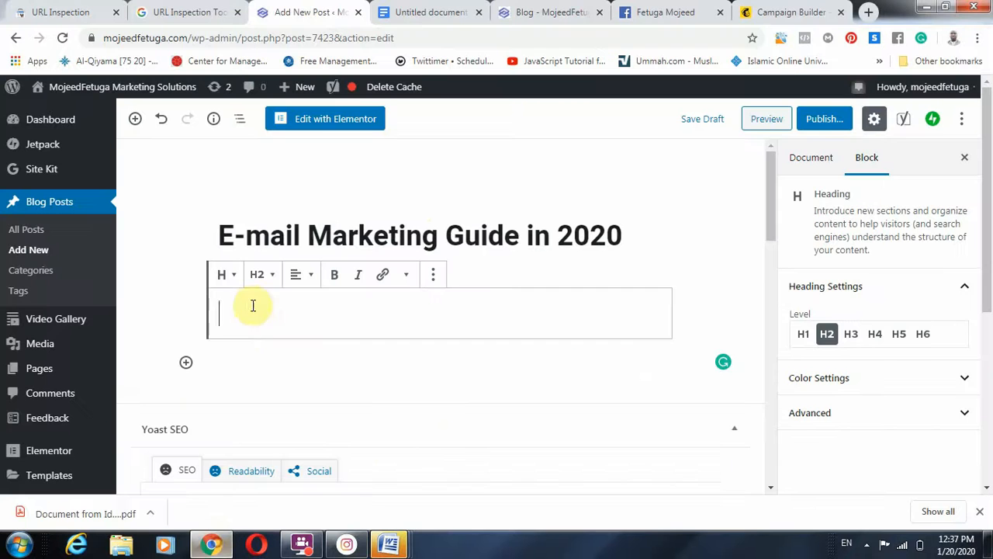
{"action": "key", "text": "ctrl+v"}
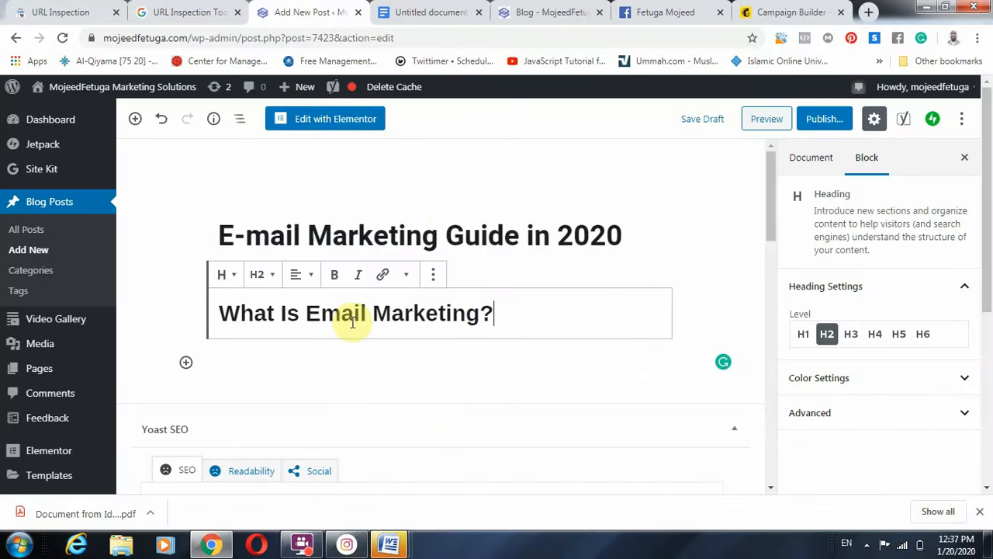
Step: Look at the heading level options for "What Is Email Marketing?" and compare it with the post title
{"action": "left_click", "coordinate": [271, 278]}
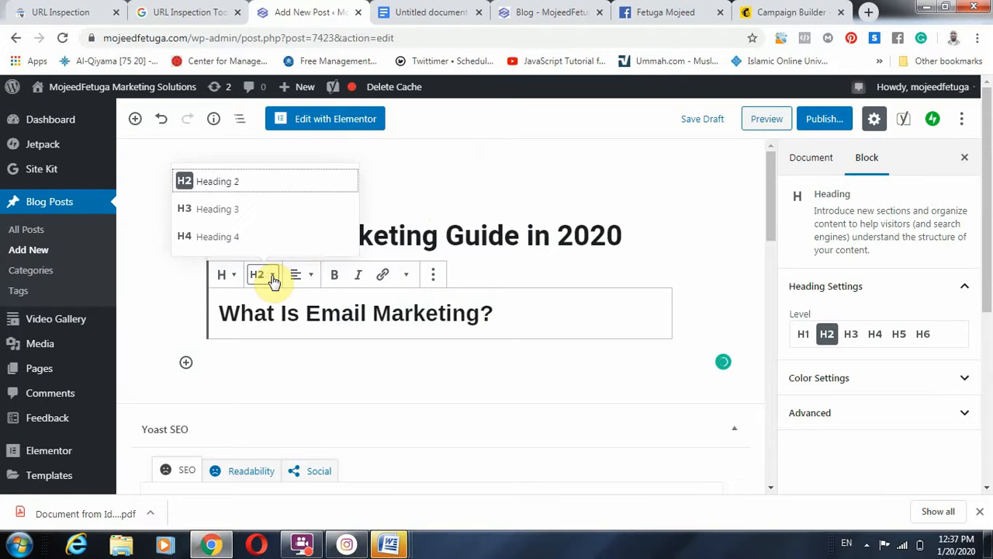
{"action": "left_click", "coordinate": [448, 236]}
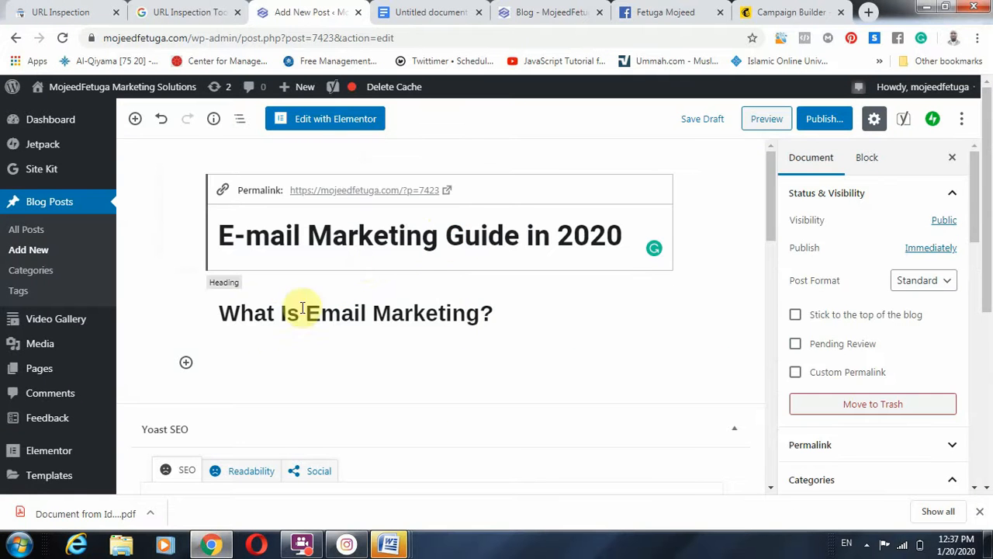
{"action": "left_click", "coordinate": [253, 312]}
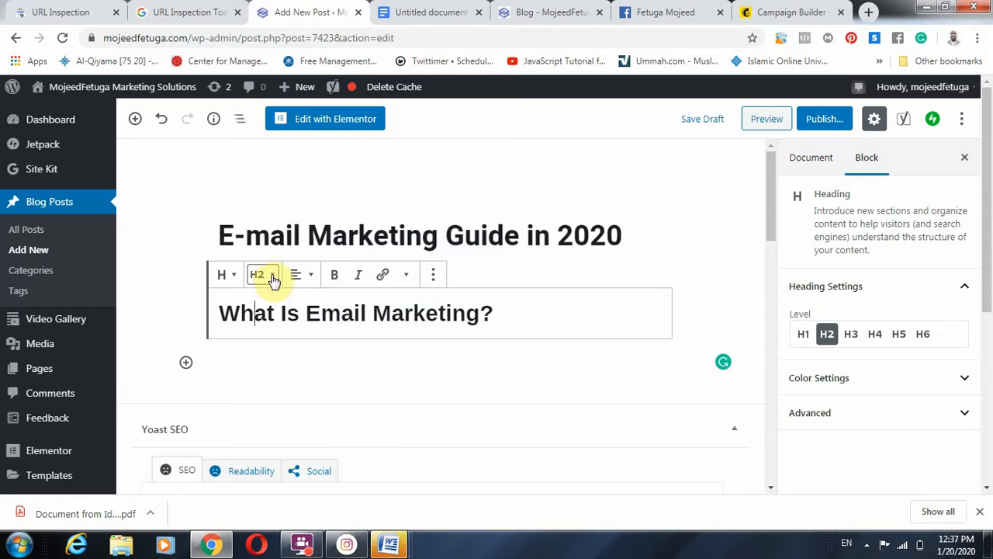
{"action": "left_click", "coordinate": [678, 222]}
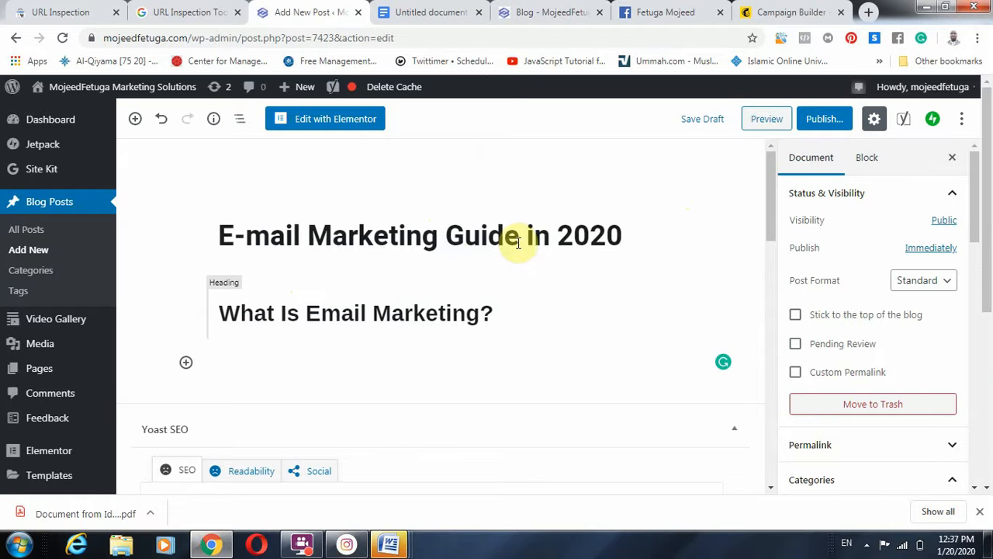
Step: Insert a Paragraph block under "What Is Email Marketing?" and paste in the opening "Email marketing is the highly effective" paragraph from Document1 in Word
{"action": "left_click", "coordinate": [185, 363]}
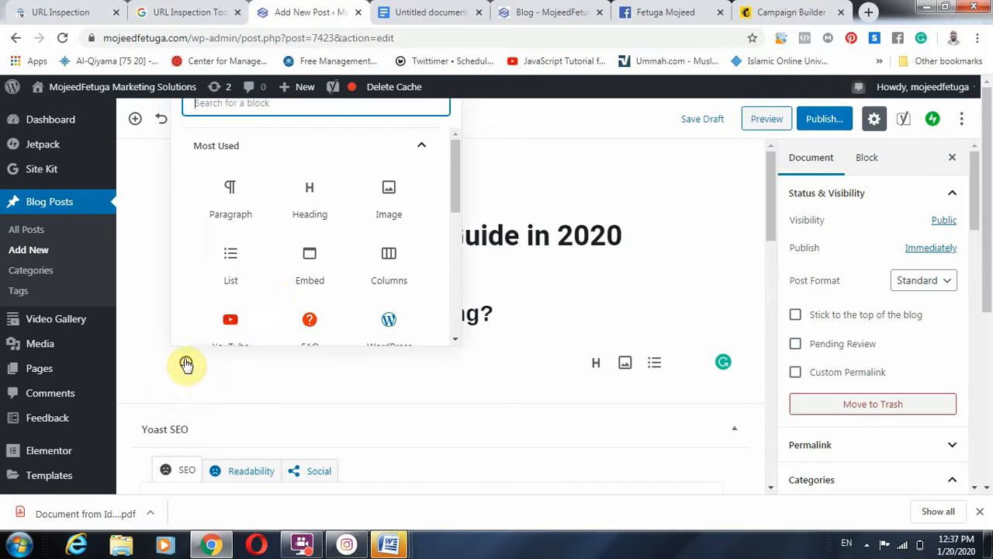
{"action": "left_click", "coordinate": [236, 192]}
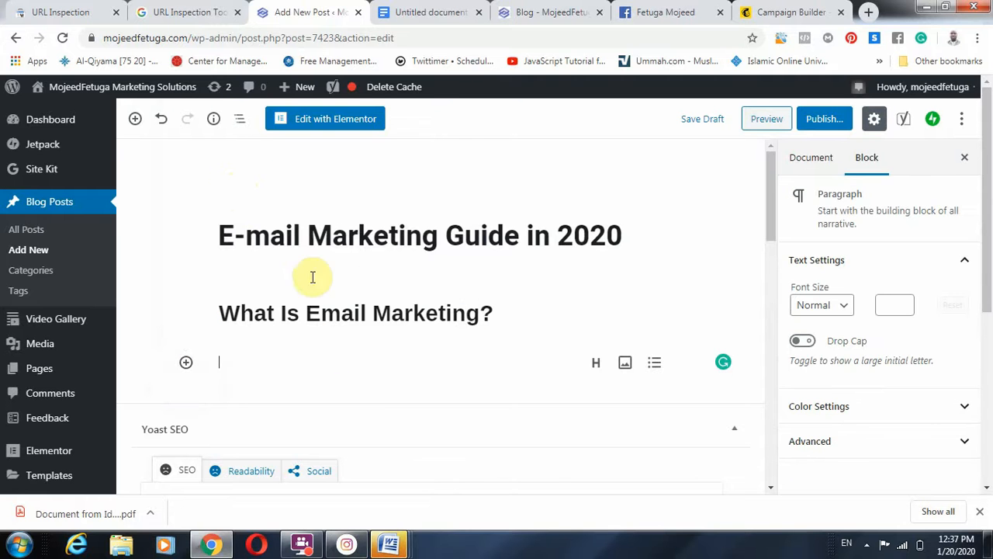
{"action": "mouse_move", "coordinate": [388, 547]}
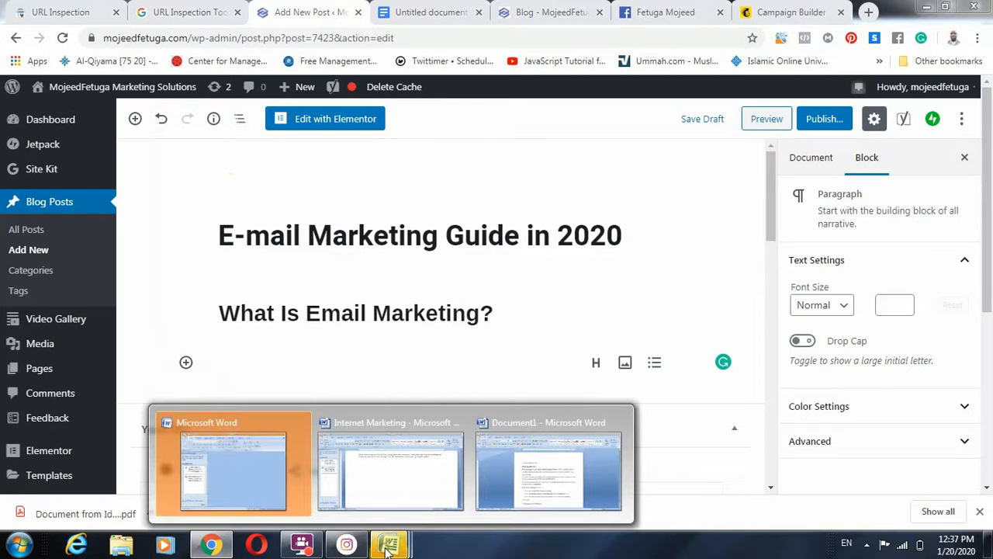
{"action": "left_click", "coordinate": [546, 480]}
{"action": "left_click_drag", "start_coordinate": [314, 251], "coordinate": [381, 285]}
{"action": "key", "text": "ctrl+c"}
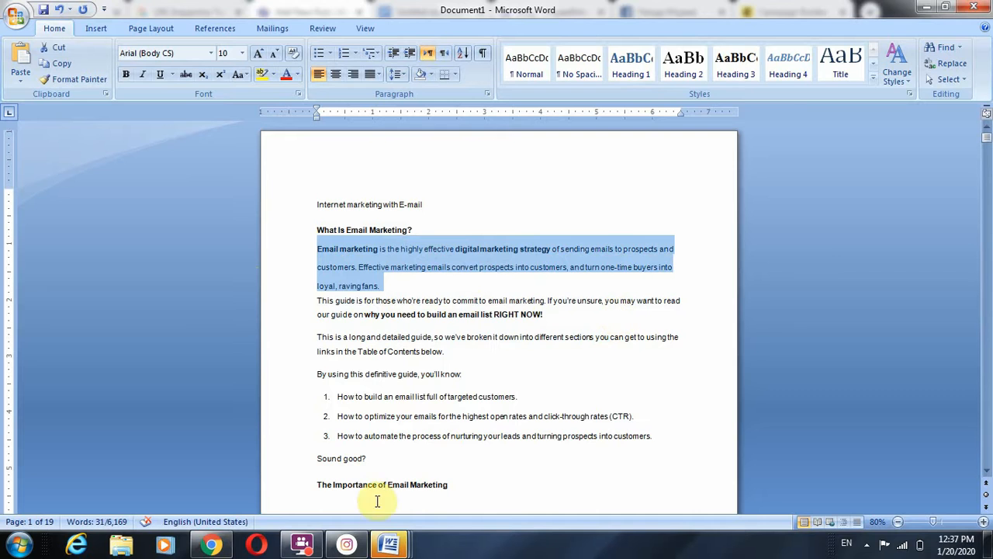
{"action": "left_click", "coordinate": [210, 546]}
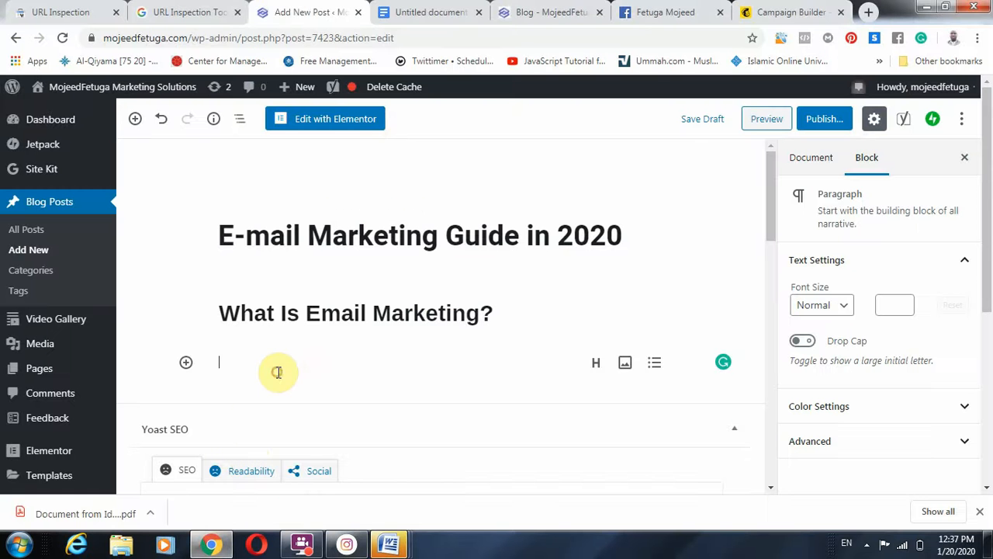
{"action": "key", "text": "ctrl+v"}
{"action": "left_click", "coordinate": [664, 300]}
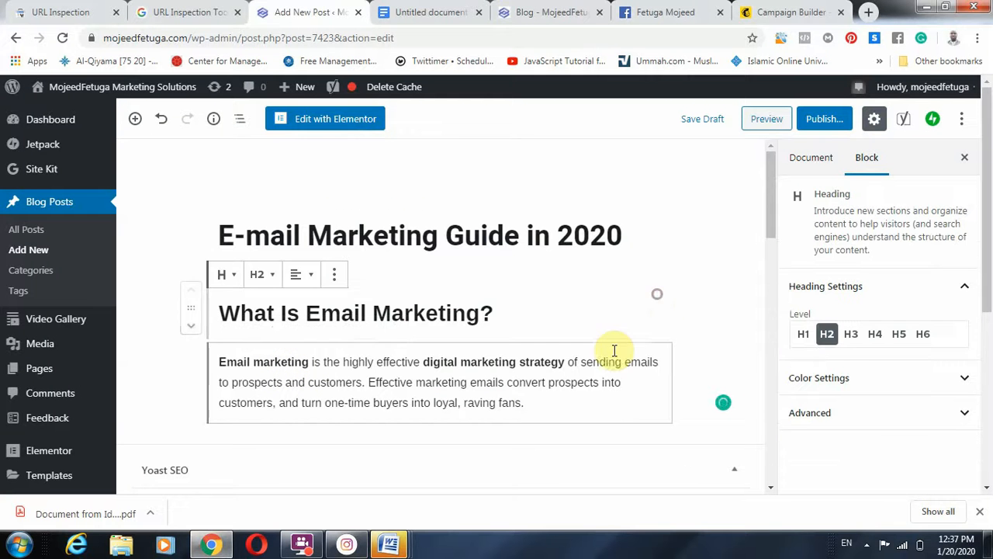
Step: Accept the Grammarly corrections in the paragraph, changing "the highly" to "a highly" and removing the comma after the second "customers"
{"action": "mouse_move", "coordinate": [353, 362]}
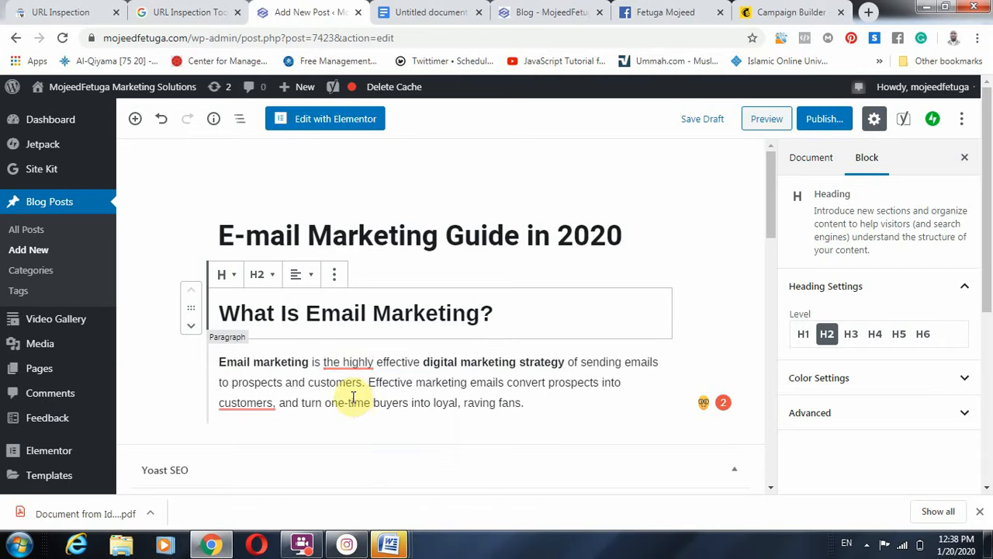
{"action": "left_click", "coordinate": [351, 397]}
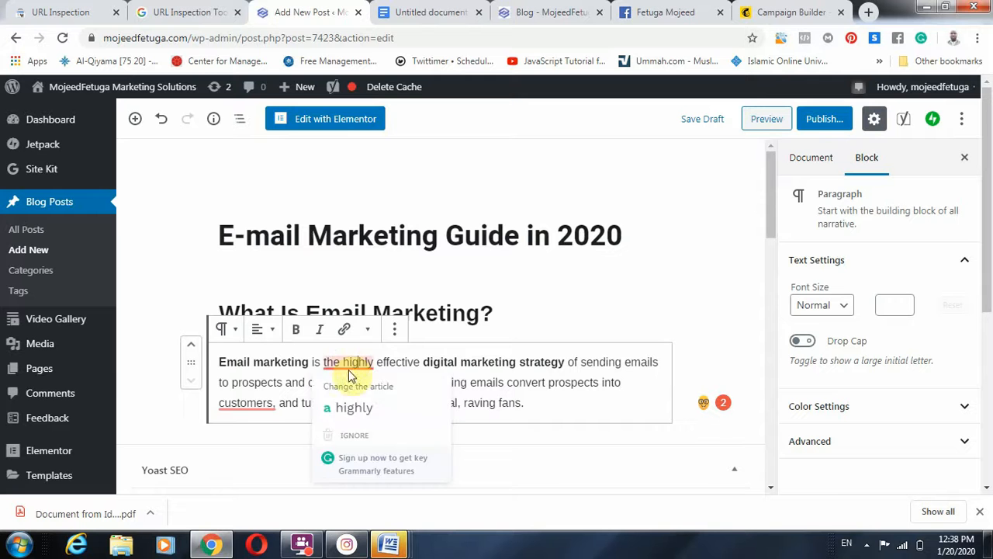
{"action": "left_click", "coordinate": [345, 404]}
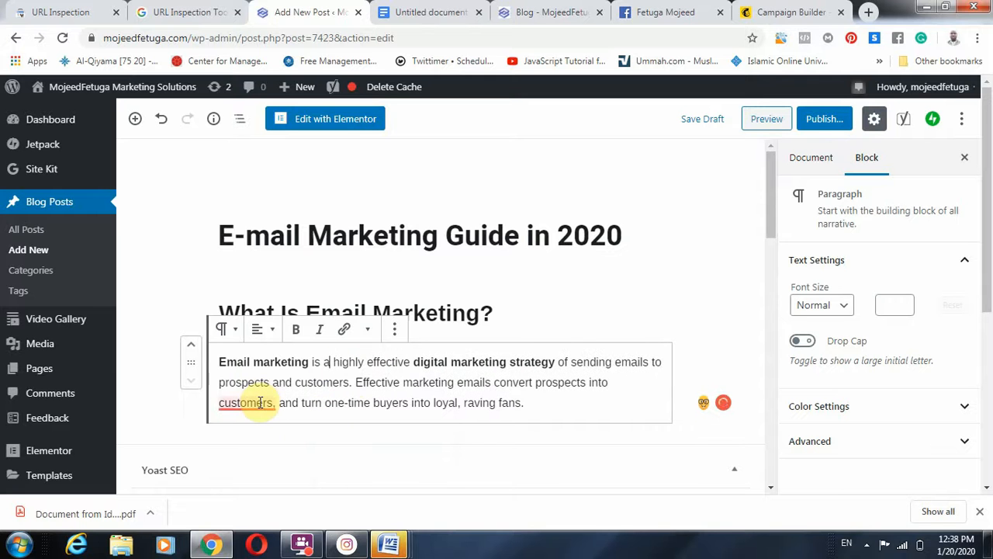
{"action": "mouse_move", "coordinate": [260, 402]}
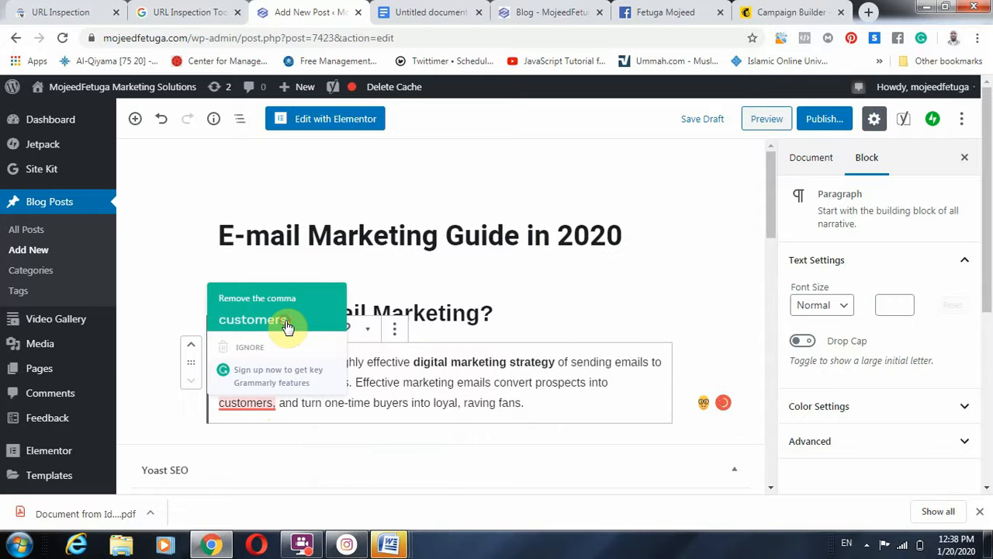
{"action": "left_click", "coordinate": [288, 326]}
{"action": "left_click", "coordinate": [714, 353]}
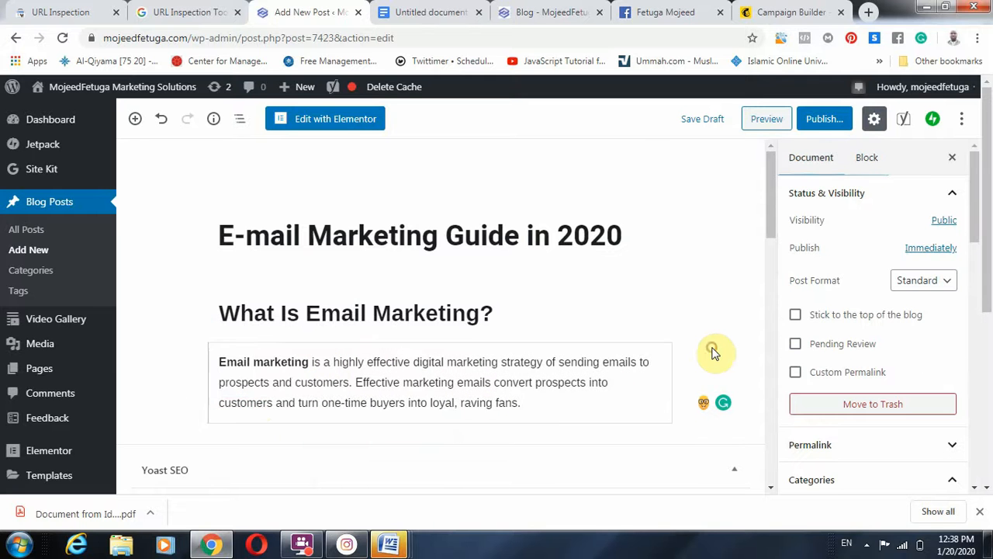
Step: Insert a Columns block below the paragraph using the layout with two equal columns
{"action": "scroll", "coordinate": [233, 341], "scroll_direction": "down", "scroll_amount": 2}
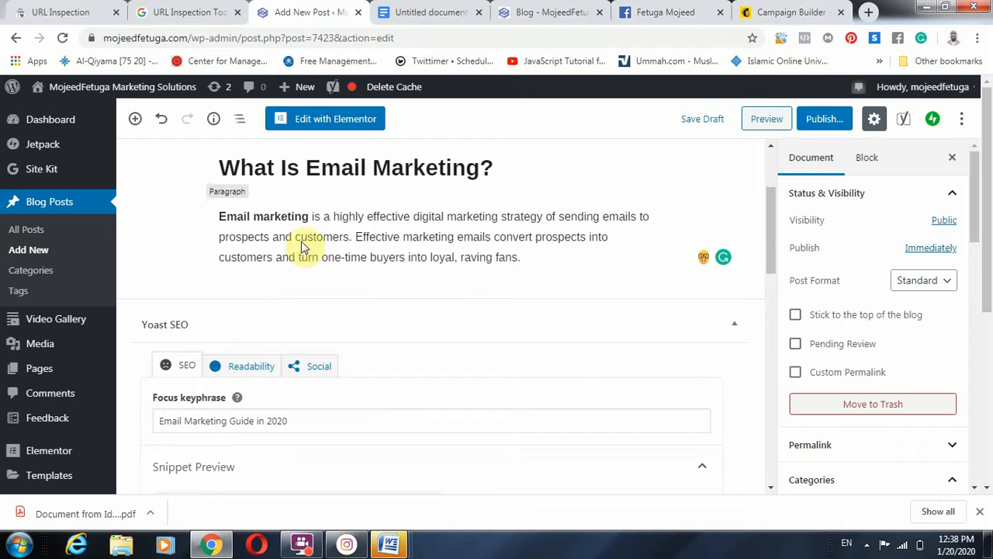
{"action": "scroll", "coordinate": [423, 266], "scroll_direction": "up", "scroll_amount": 1}
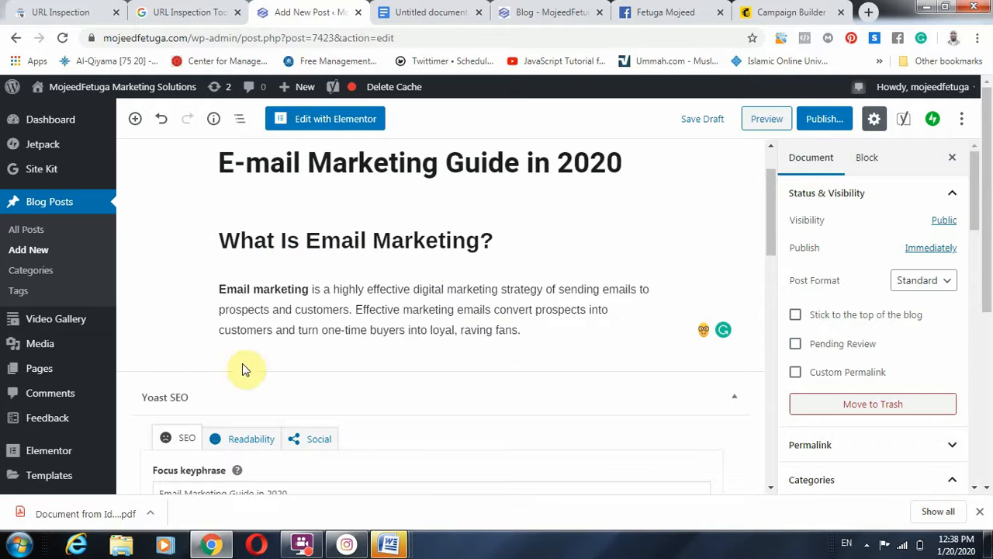
{"action": "left_click", "coordinate": [430, 309]}
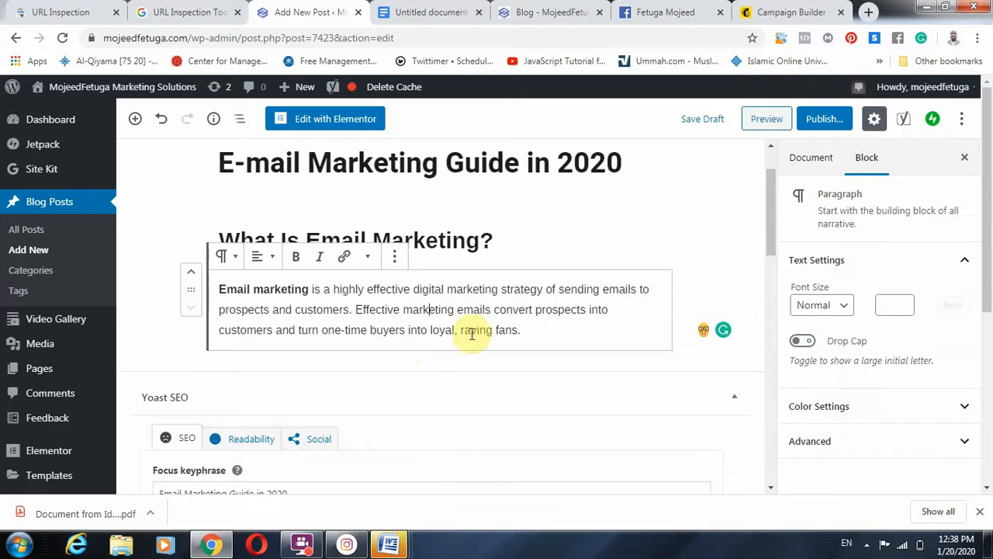
{"action": "left_click", "coordinate": [392, 367]}
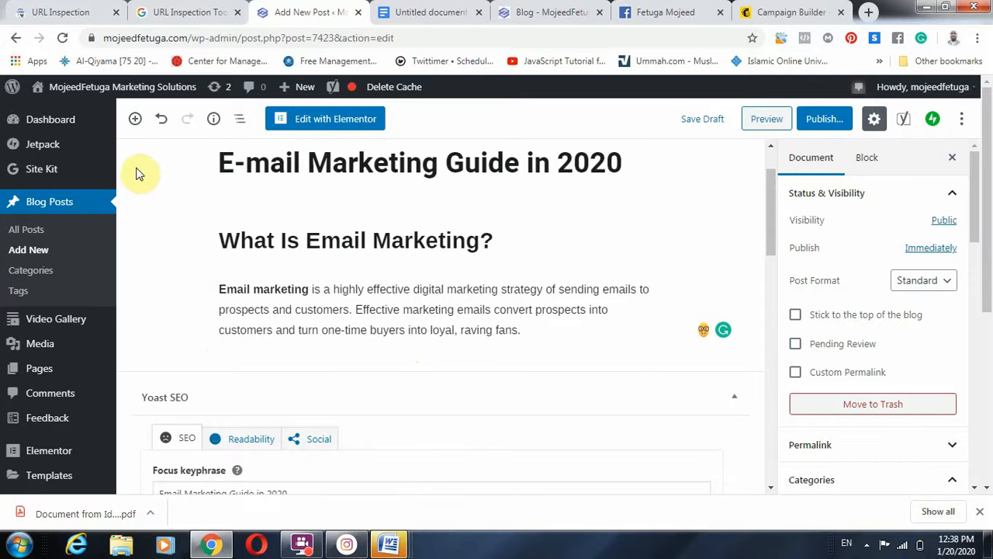
{"action": "left_click", "coordinate": [134, 119]}
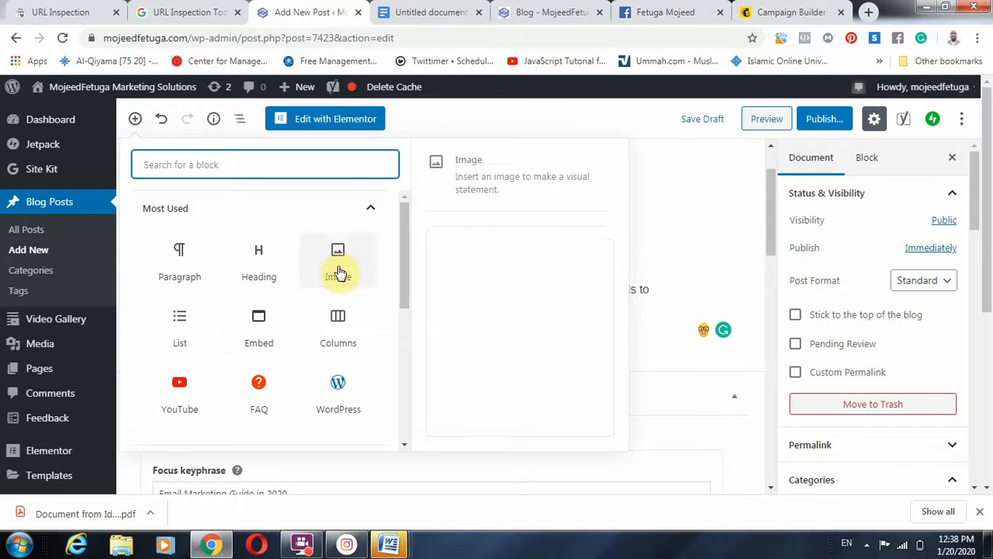
{"action": "left_click", "coordinate": [339, 327]}
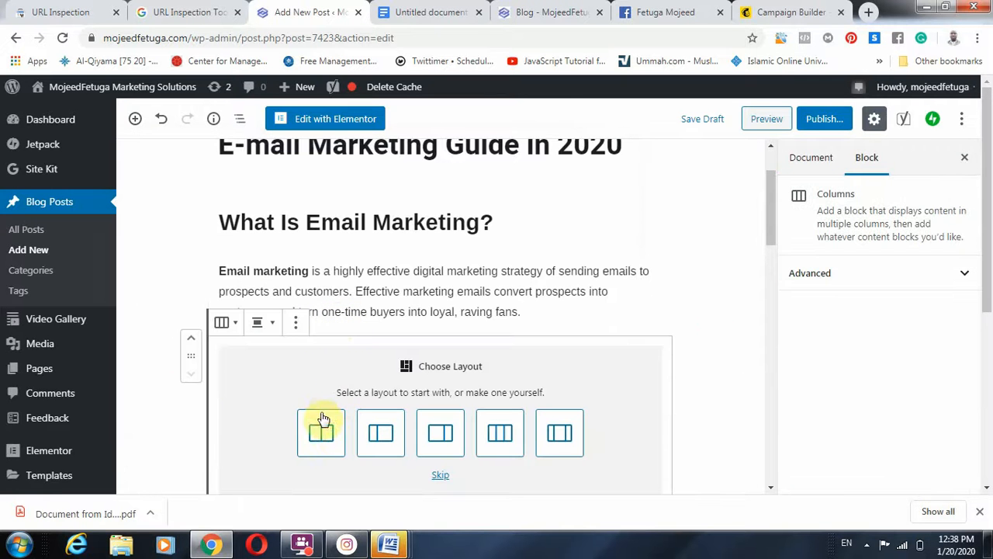
{"action": "left_click", "coordinate": [329, 440]}
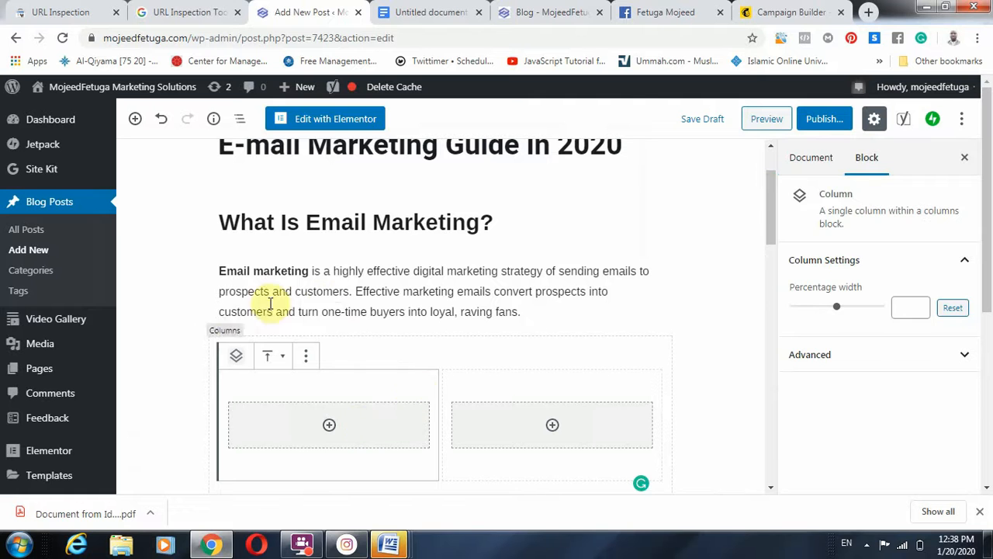
{"action": "left_click", "coordinate": [348, 291]}
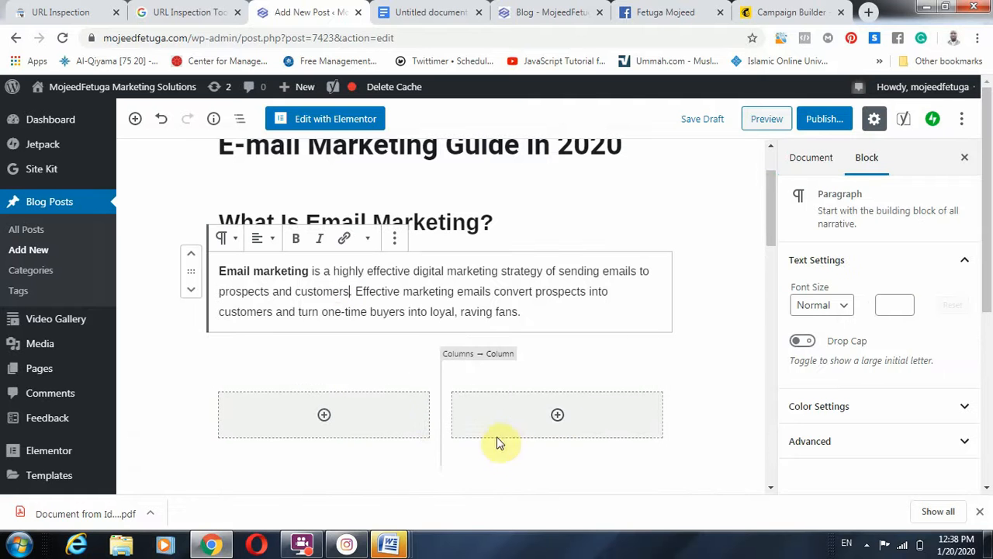
{"action": "left_click", "coordinate": [430, 419]}
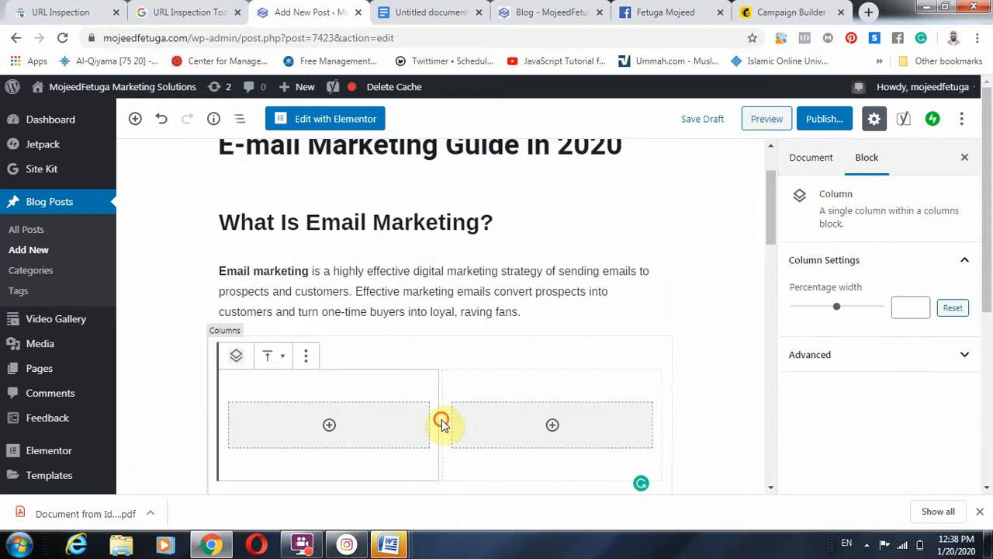
{"action": "left_click", "coordinate": [440, 423]}
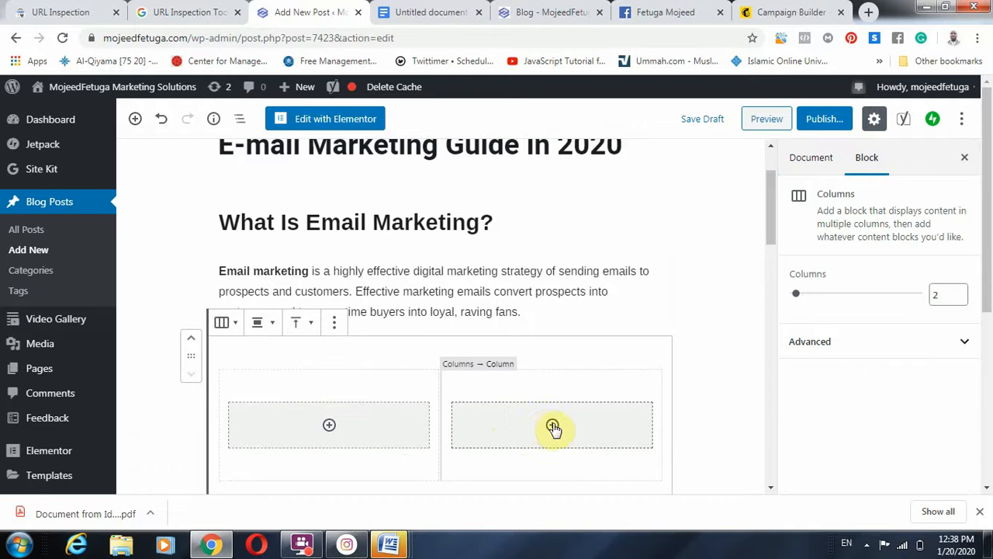
Step: Add an Image block inside the first column of the Columns block
{"action": "left_click", "coordinate": [329, 424]}
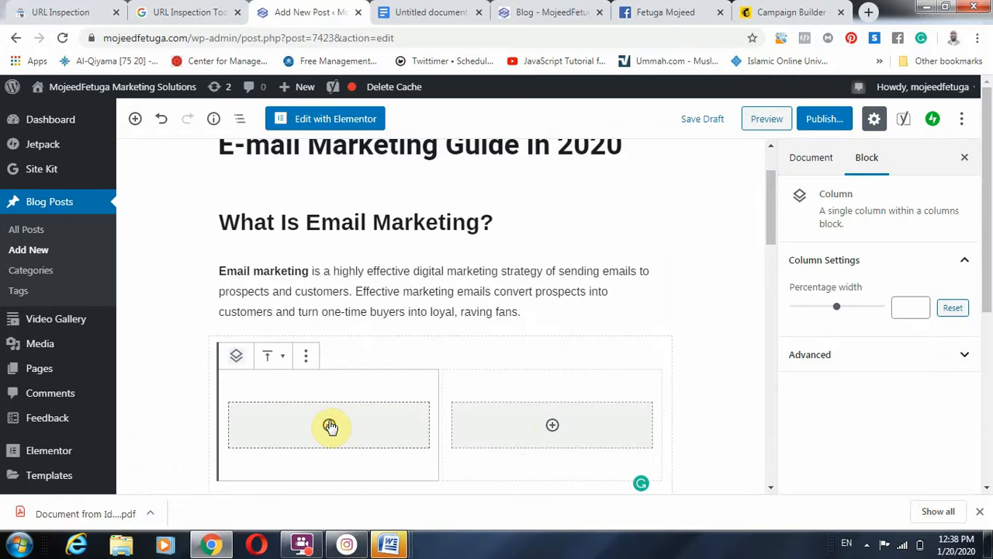
{"action": "left_click", "coordinate": [328, 425]}
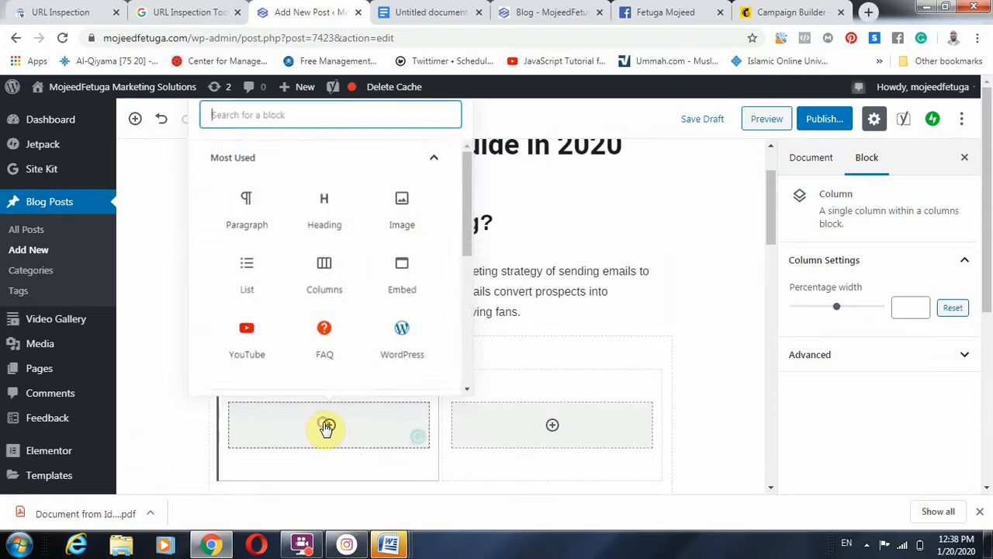
{"action": "left_click", "coordinate": [406, 199]}
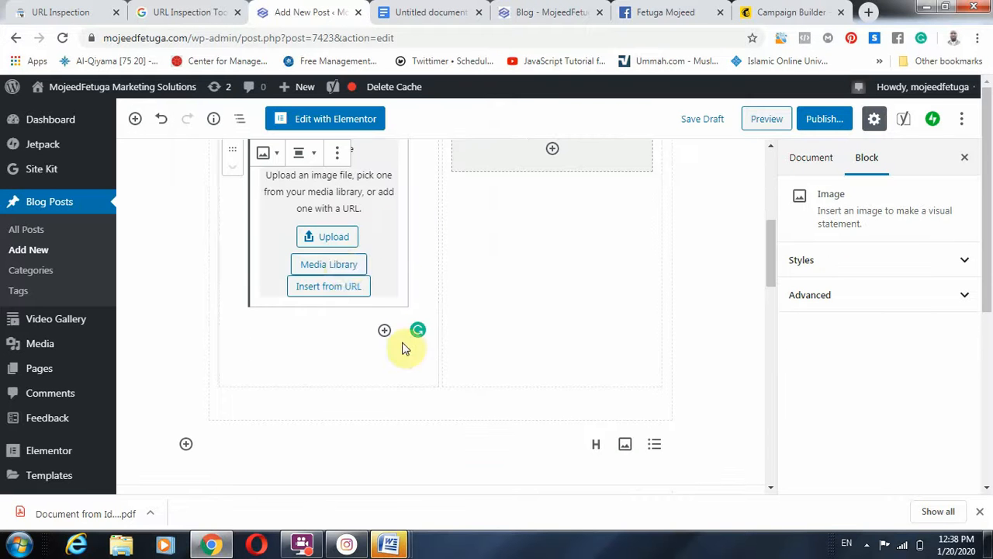
Step: Open the Media Library for the Image block and look through the existing images for a suitable one
{"action": "left_click", "coordinate": [329, 266]}
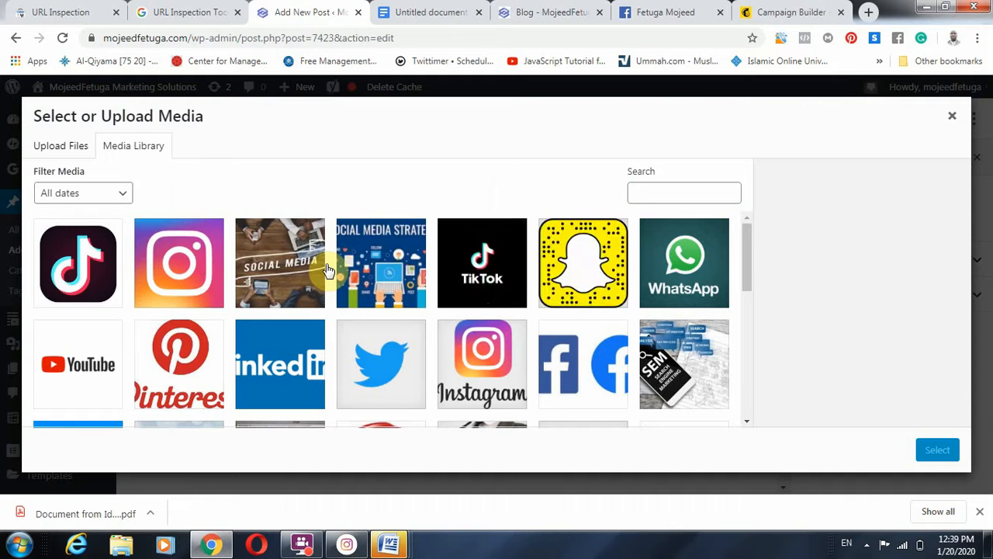
{"action": "scroll", "coordinate": [495, 283], "scroll_direction": "down", "scroll_amount": 1}
{"action": "scroll", "coordinate": [497, 286], "scroll_direction": "down", "scroll_amount": 1}
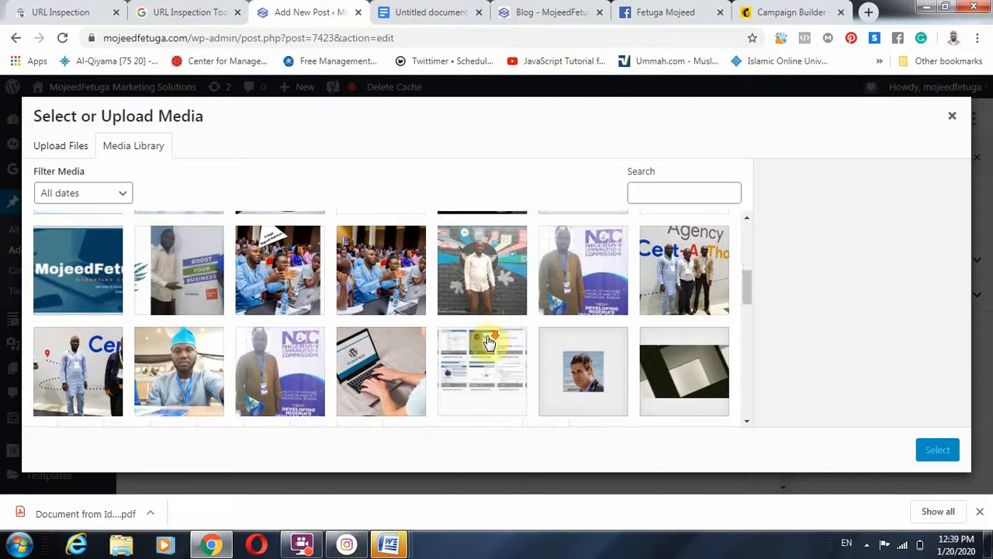
{"action": "scroll", "coordinate": [496, 334], "scroll_direction": "down", "scroll_amount": 5}
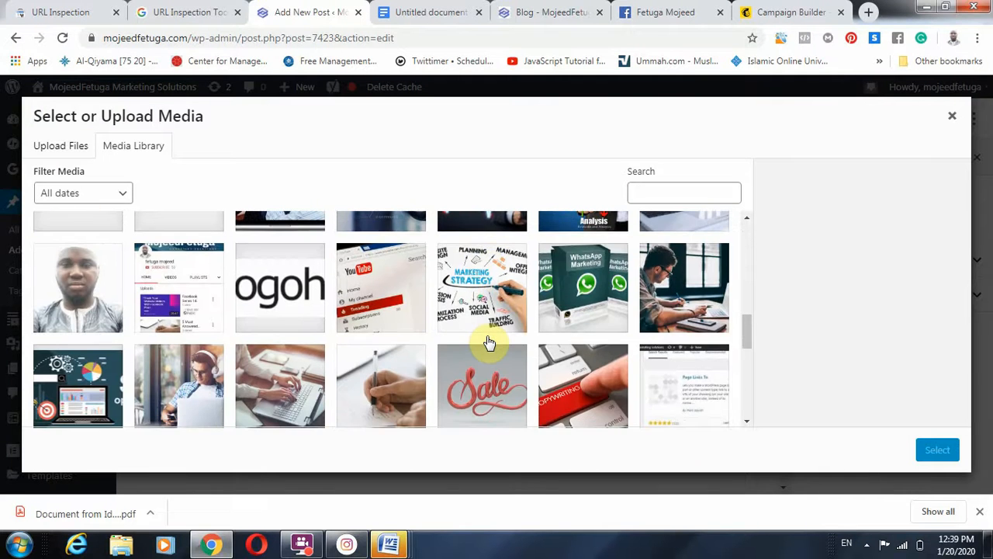
{"action": "scroll", "coordinate": [489, 342], "scroll_direction": "down", "scroll_amount": 5}
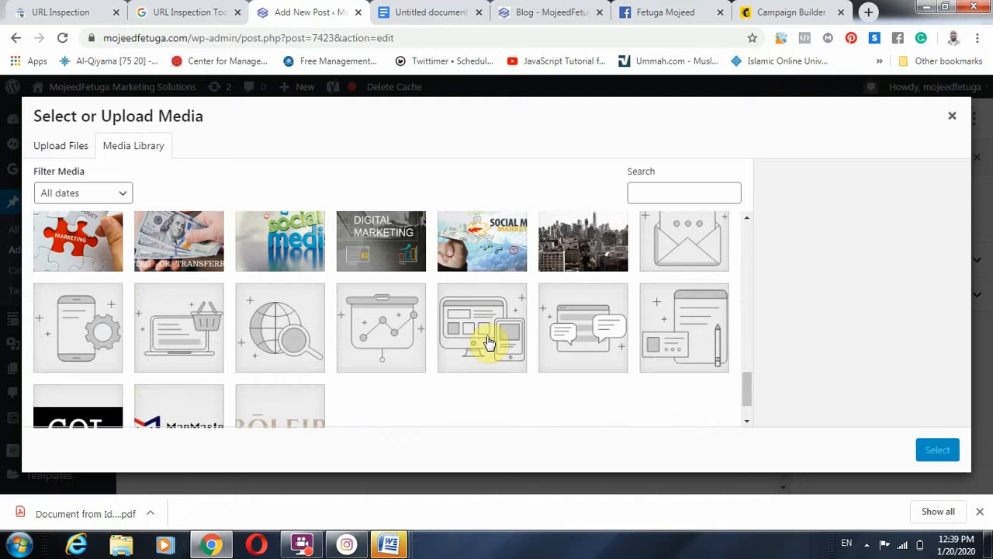
{"action": "scroll", "coordinate": [485, 343], "scroll_direction": "down", "scroll_amount": 5}
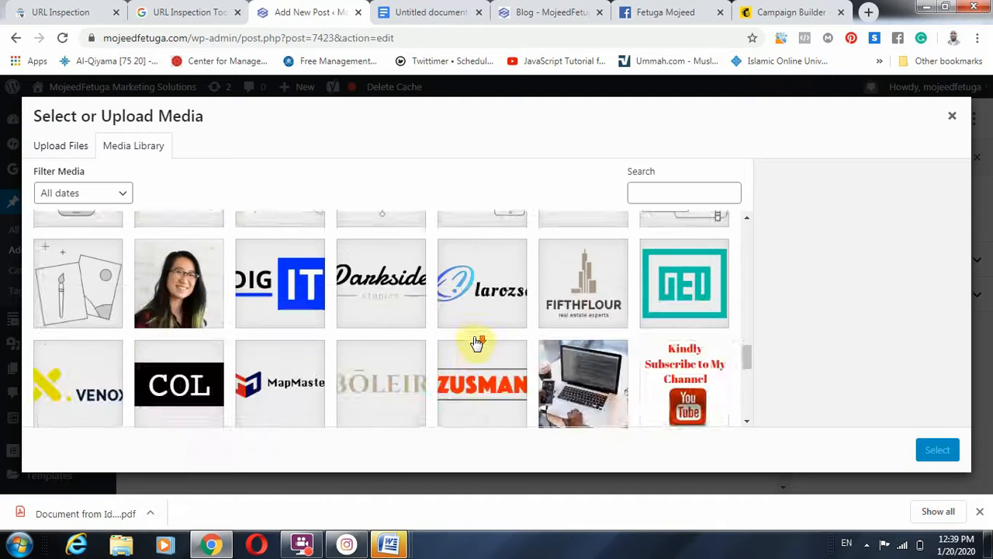
{"action": "scroll", "coordinate": [476, 343], "scroll_direction": "down", "scroll_amount": 6}
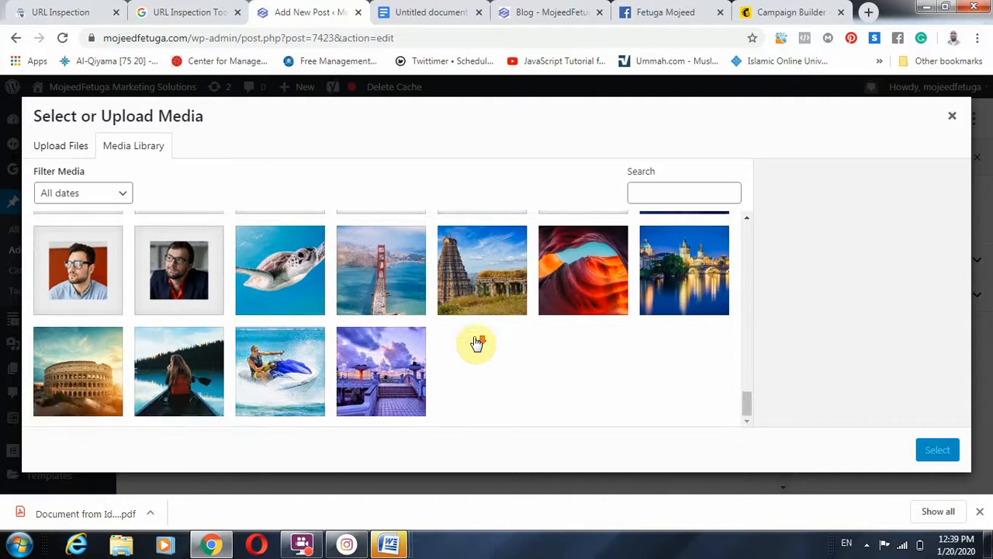
{"action": "scroll", "coordinate": [476, 343], "scroll_direction": "up", "scroll_amount": 10}
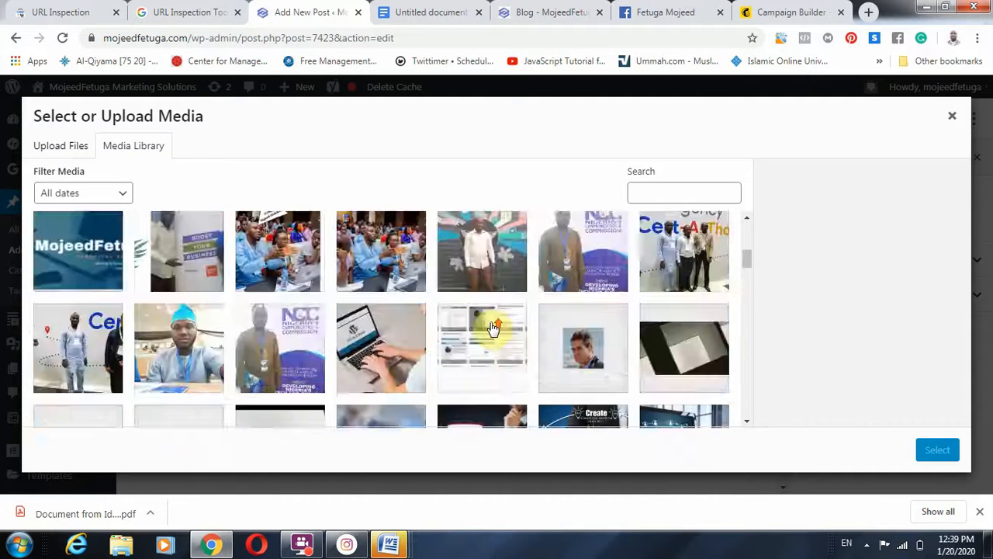
{"action": "scroll", "coordinate": [494, 327], "scroll_direction": "up", "scroll_amount": 5}
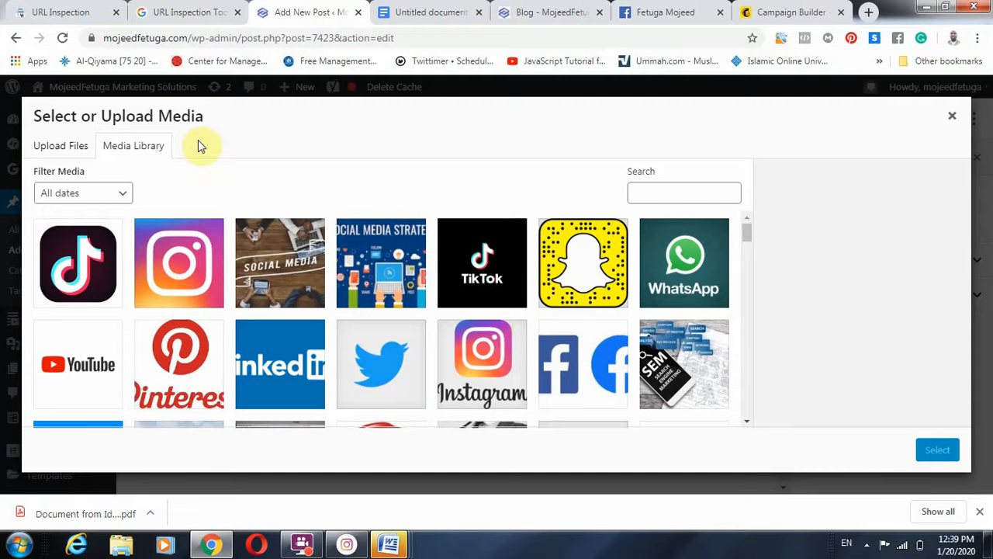
Step: Upload the sales funnel picture "a e" from the Downloads folder into the first column's Image block and enlarge it slightly
{"action": "left_click", "coordinate": [74, 146]}
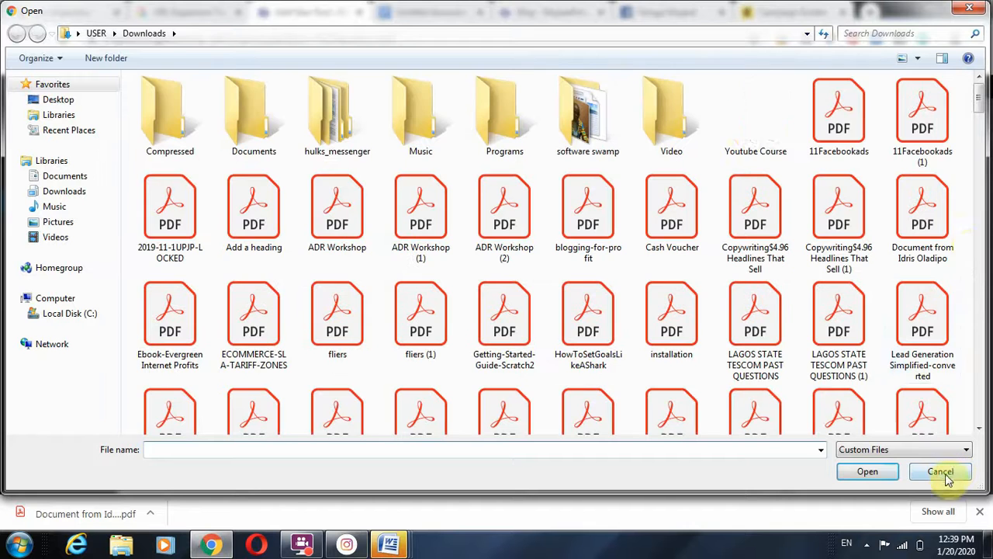
{"action": "left_click_drag", "start_coordinate": [982, 120], "coordinate": [985, 149]}
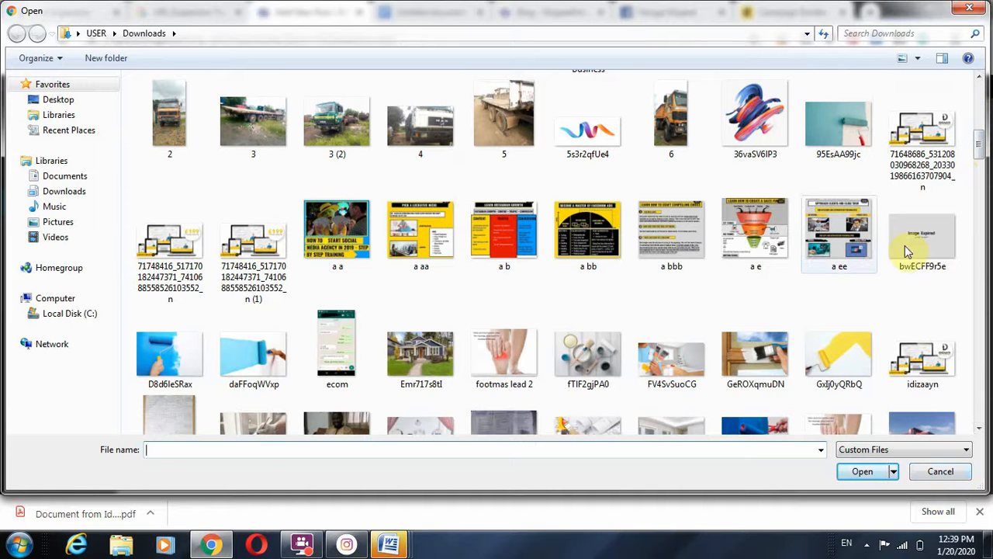
{"action": "left_click", "coordinate": [760, 237]}
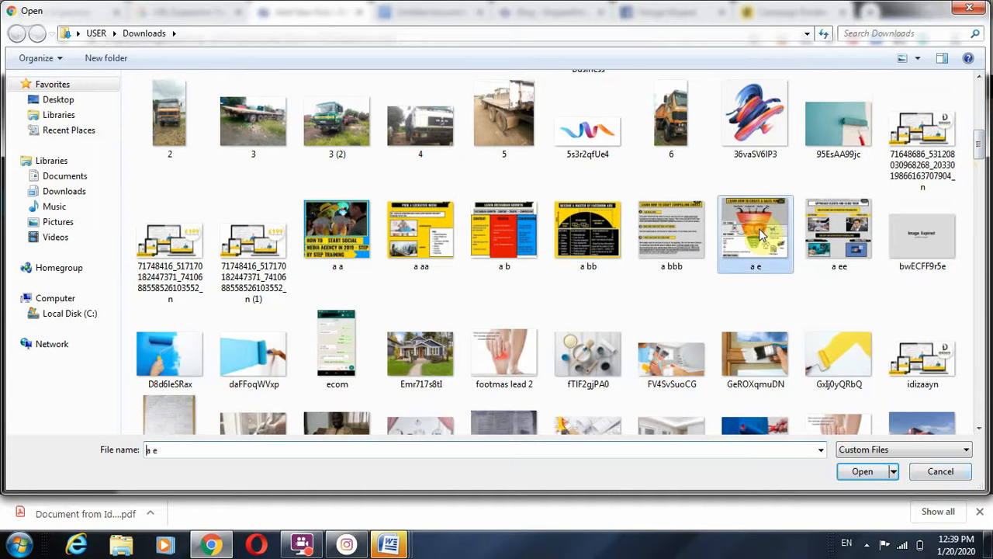
{"action": "left_click", "coordinate": [854, 476]}
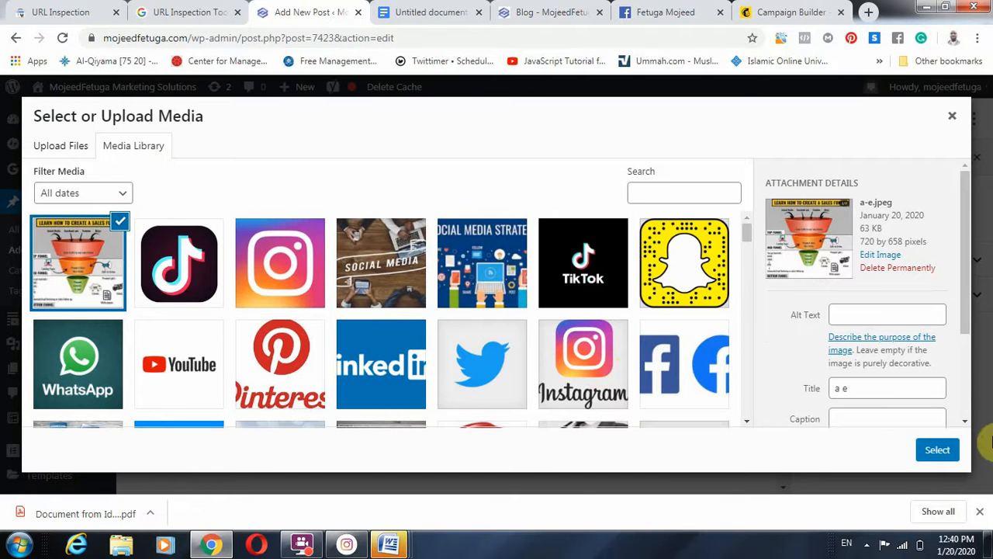
{"action": "left_click", "coordinate": [935, 450]}
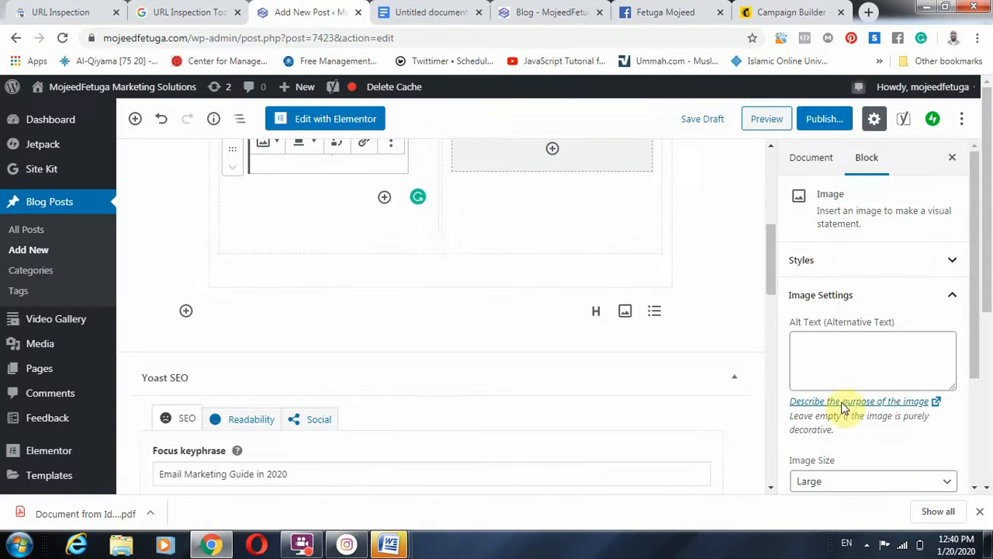
{"action": "scroll", "coordinate": [433, 261], "scroll_direction": "up", "scroll_amount": 2}
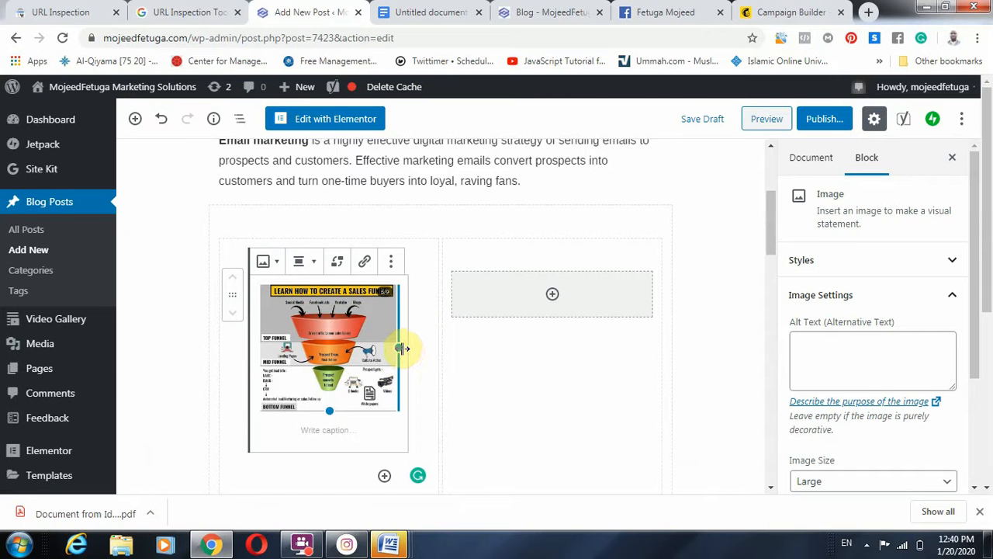
{"action": "left_click_drag", "start_coordinate": [402, 348], "coordinate": [414, 346]}
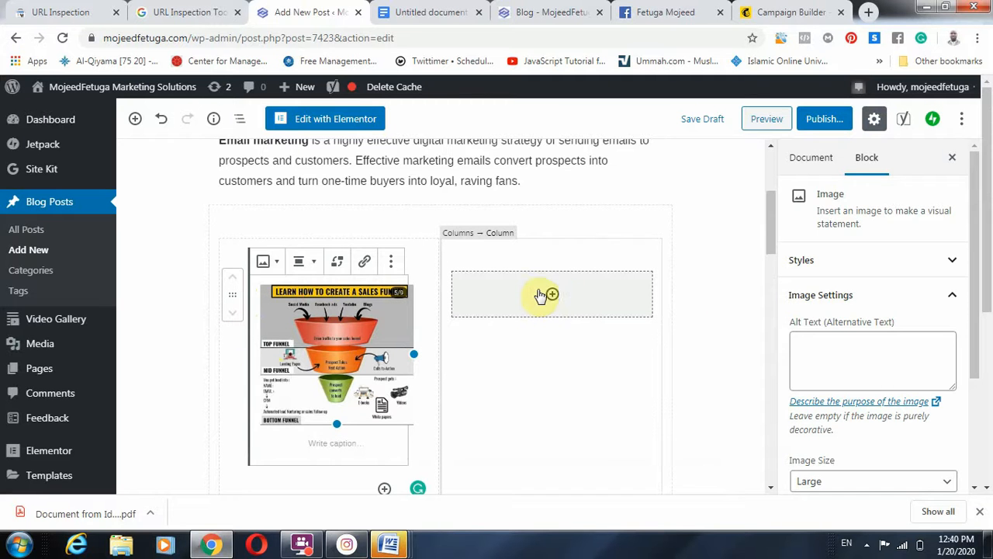
Step: Add a Paragraph block inside the empty second column beside the sales funnel image
{"action": "left_click", "coordinate": [553, 294]}
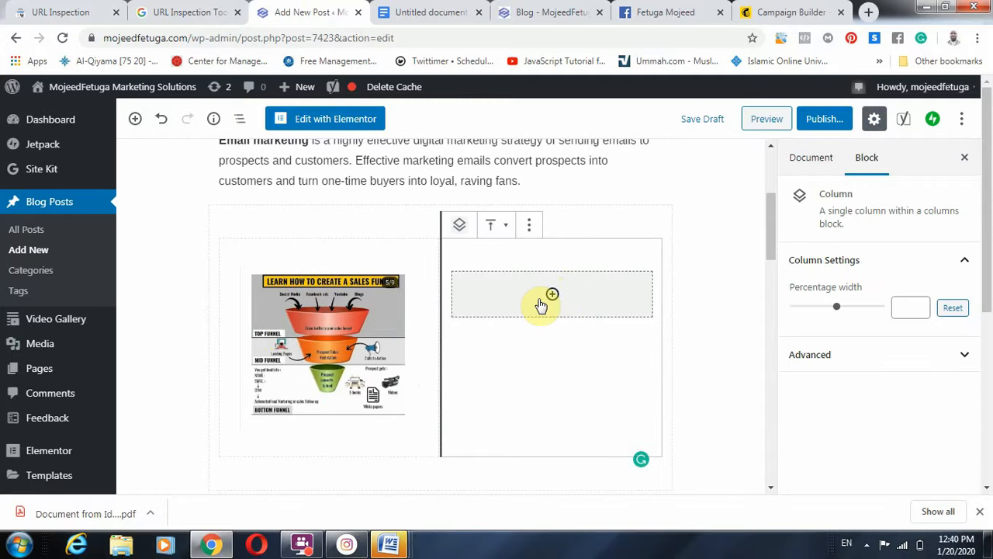
{"action": "left_click", "coordinate": [552, 294]}
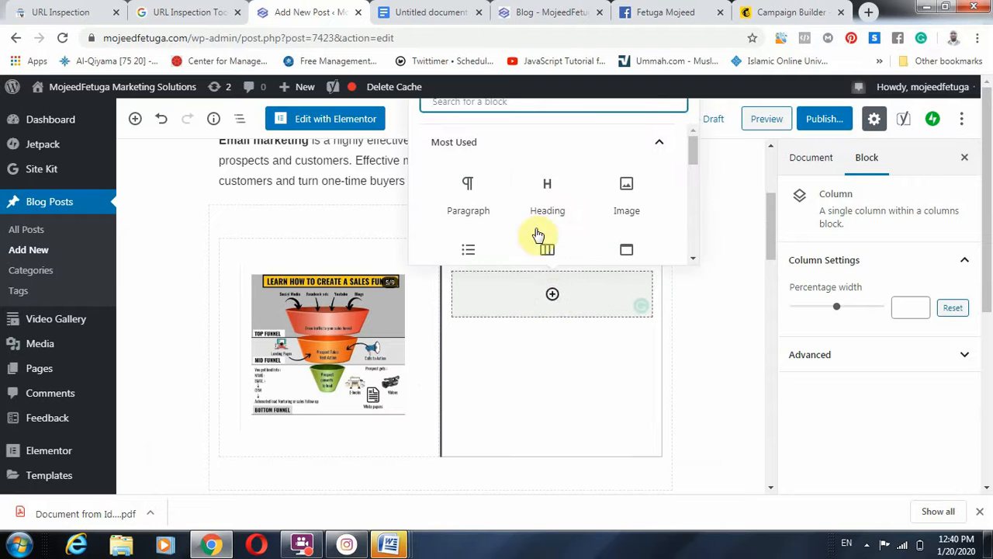
{"action": "left_click", "coordinate": [469, 192]}
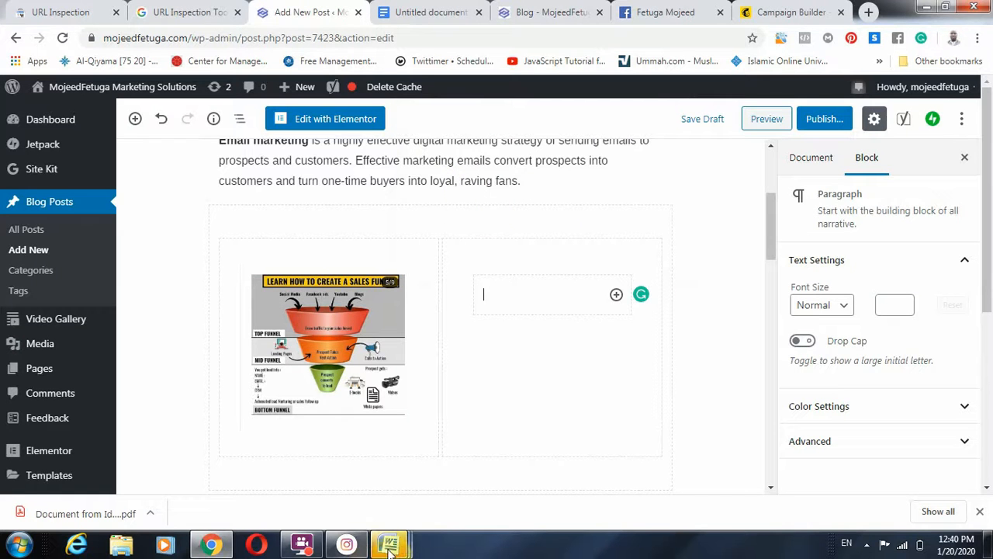
Step: Switch to the Word document and copy the two paragraphs from "This guide is for those" through "Table of Contents below"
{"action": "mouse_move", "coordinate": [390, 548]}
{"action": "left_click", "coordinate": [519, 470]}
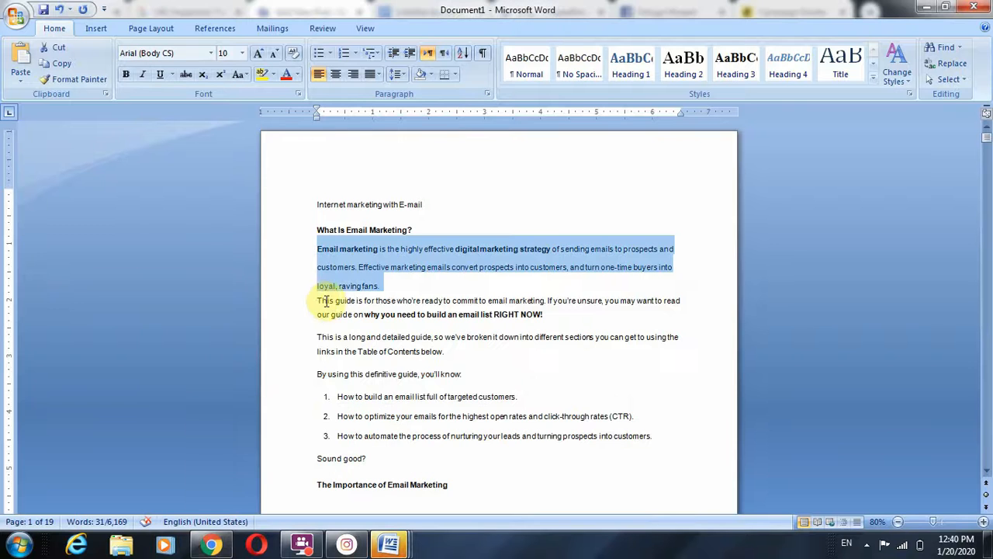
{"action": "left_click_drag", "start_coordinate": [317, 300], "coordinate": [439, 349]}
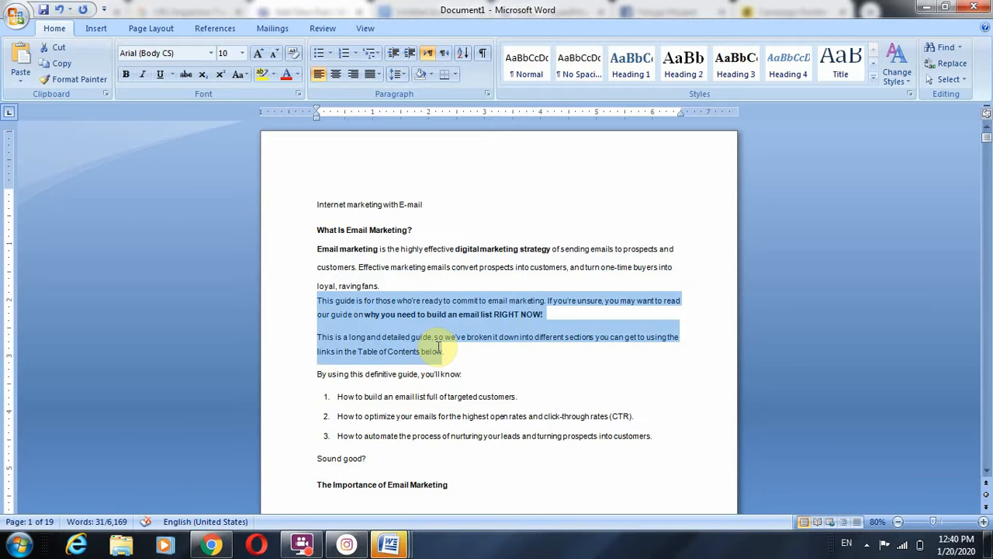
{"action": "right_click", "coordinate": [416, 309]}
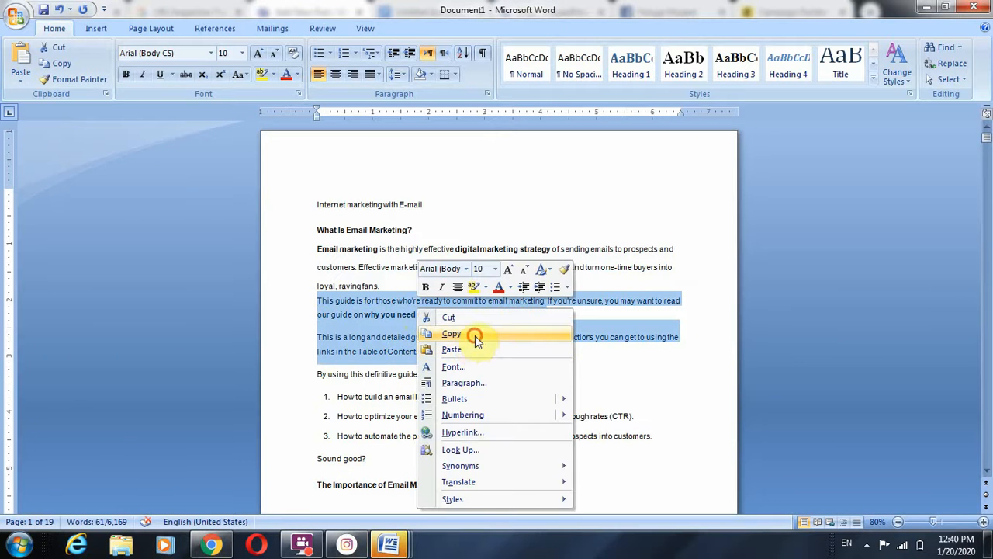
{"action": "left_click", "coordinate": [475, 339]}
Step: Return to the WordPress editor and paste the copied text into the second column's Paragraph block
{"action": "left_click", "coordinate": [216, 549]}
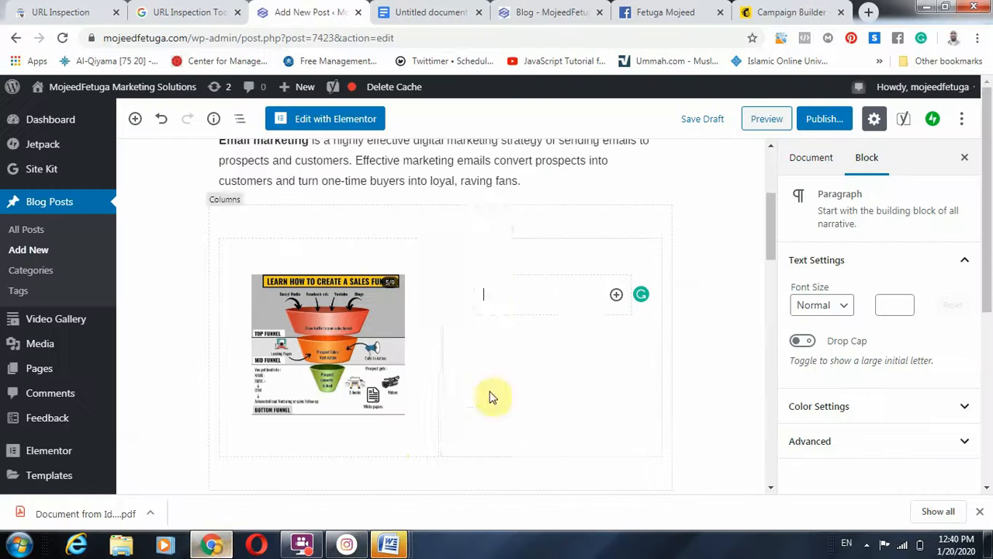
{"action": "right_click", "coordinate": [541, 294]}
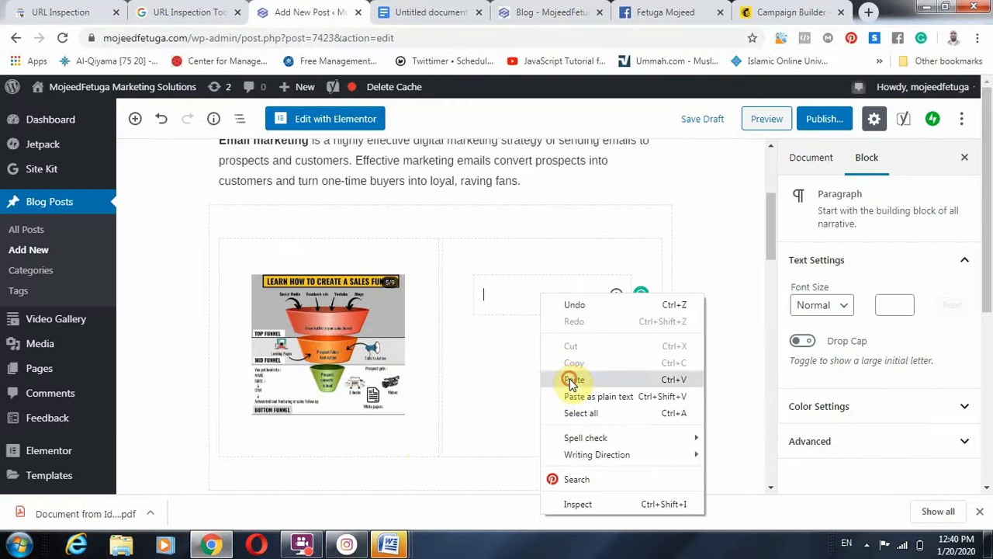
{"action": "left_click", "coordinate": [573, 380]}
Step: Cut the sentence from "This is a long and detailed guide" to "Table of Contents below" out of the second column's paragraph
{"action": "scroll", "coordinate": [679, 366], "scroll_direction": "down", "scroll_amount": 1}
{"action": "scroll", "coordinate": [679, 370], "scroll_direction": "down", "scroll_amount": 3}
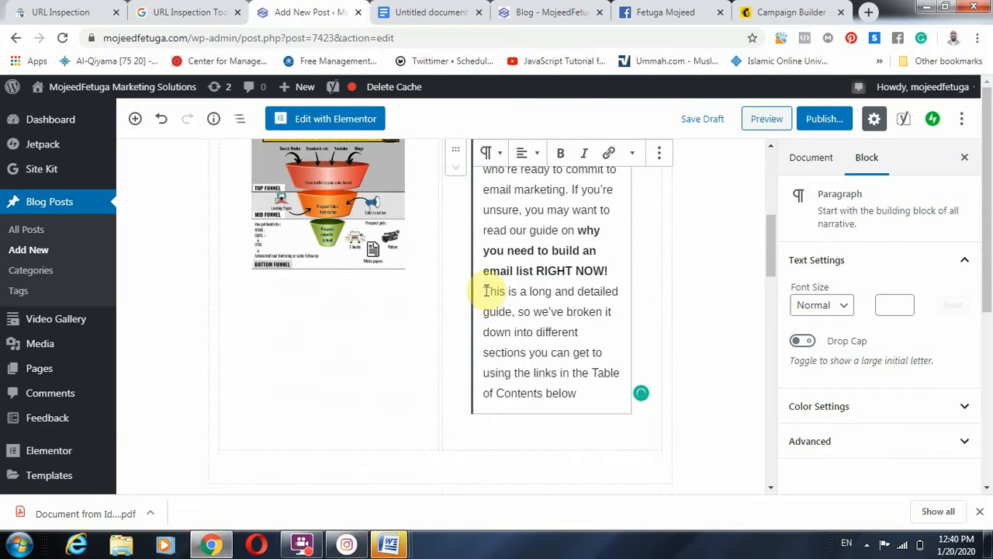
{"action": "left_click_drag", "start_coordinate": [485, 291], "coordinate": [607, 397]}
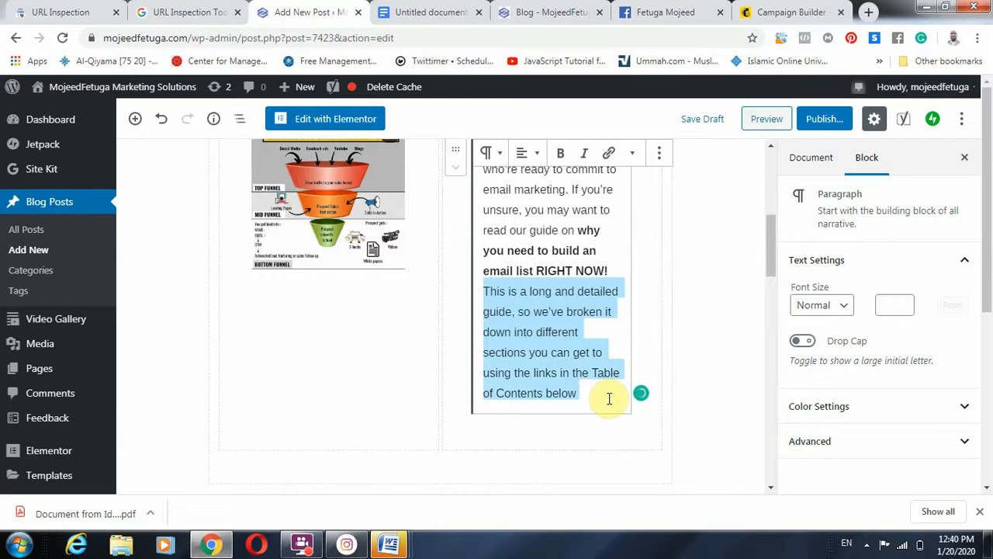
{"action": "key", "text": "BackSpace"}
{"action": "left_click", "coordinate": [714, 287]}
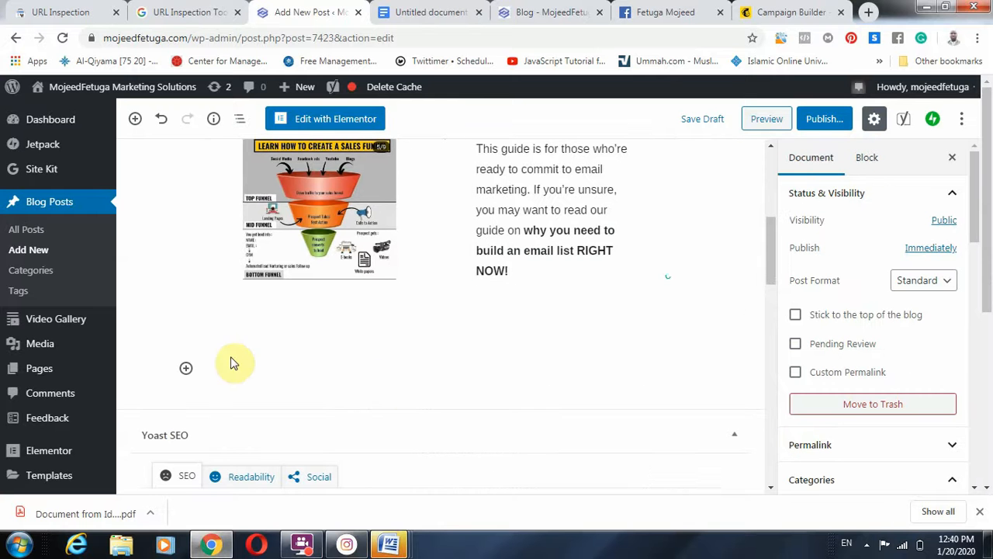
Step: Insert a Paragraph block below the columns and paste the cut "This is a long and detailed guide" sentence into it
{"action": "left_click", "coordinate": [187, 372]}
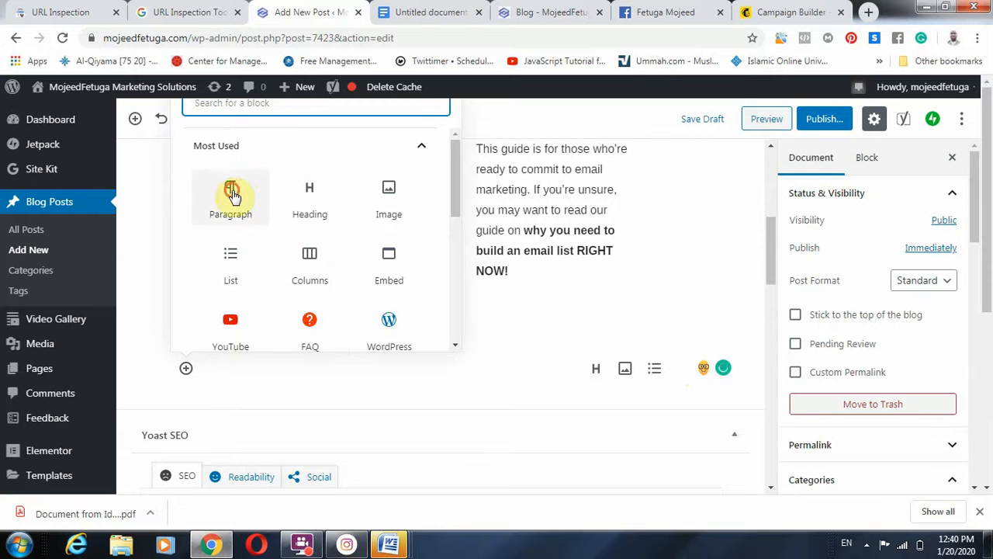
{"action": "left_click", "coordinate": [235, 191]}
{"action": "scroll", "coordinate": [350, 399], "scroll_direction": "down", "scroll_amount": 1}
{"action": "key", "text": "ctrl+v"}
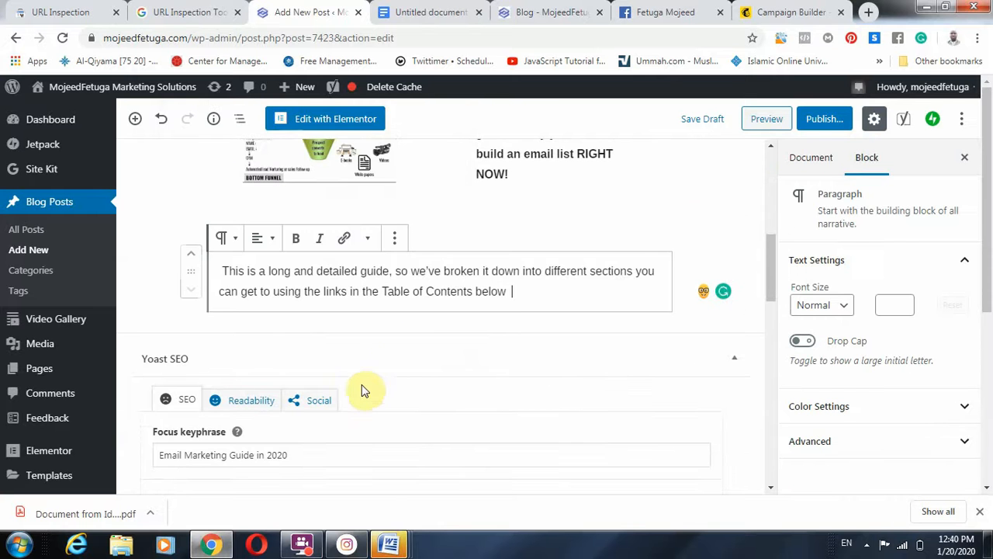
{"action": "left_click", "coordinate": [687, 233]}
Step: Open the preview of the post and examine its title, heading, paragraphs and two-column section
{"action": "scroll", "coordinate": [689, 235], "scroll_direction": "up", "scroll_amount": 4}
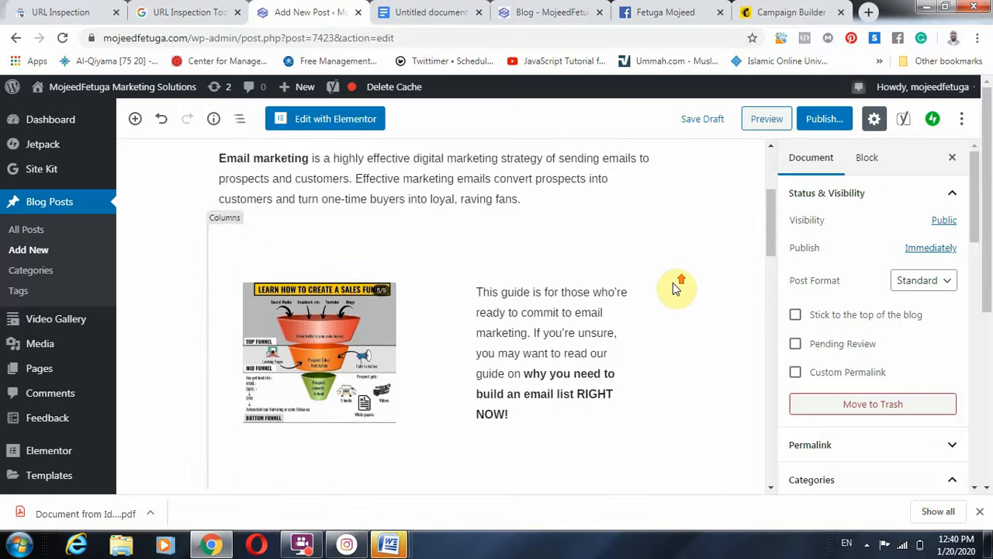
{"action": "left_click", "coordinate": [765, 121]}
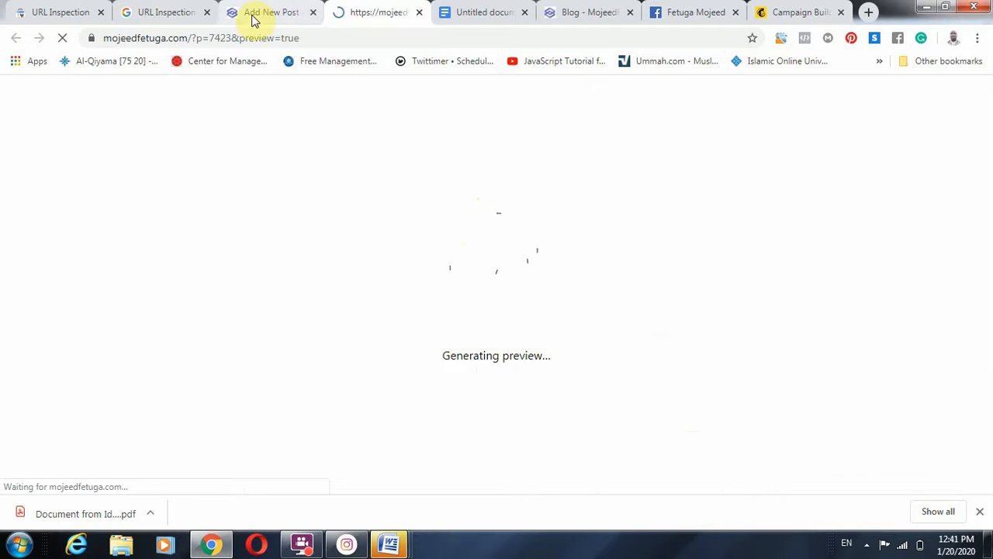
{"action": "scroll", "coordinate": [528, 377], "scroll_direction": "down", "scroll_amount": 3}
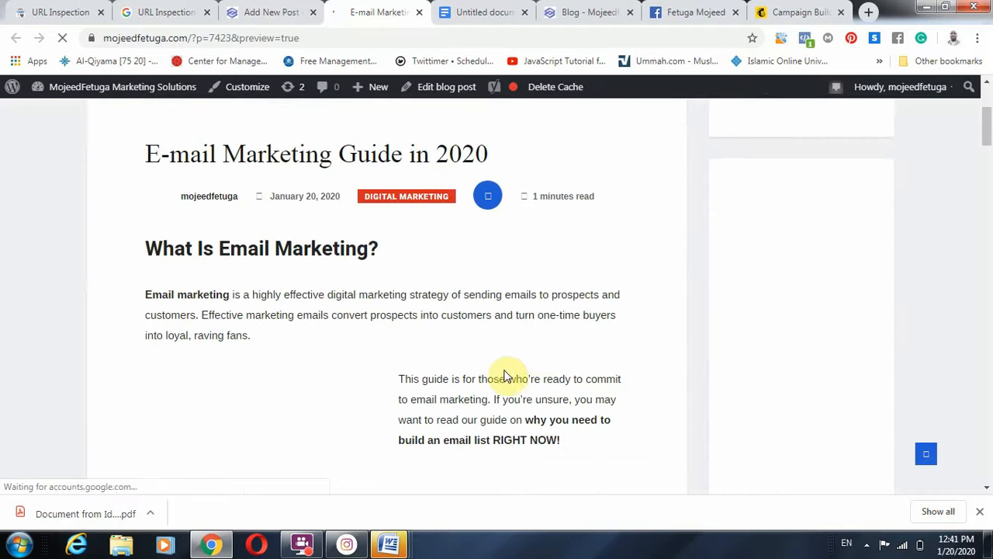
{"action": "scroll", "coordinate": [523, 334], "scroll_direction": "up", "scroll_amount": 2}
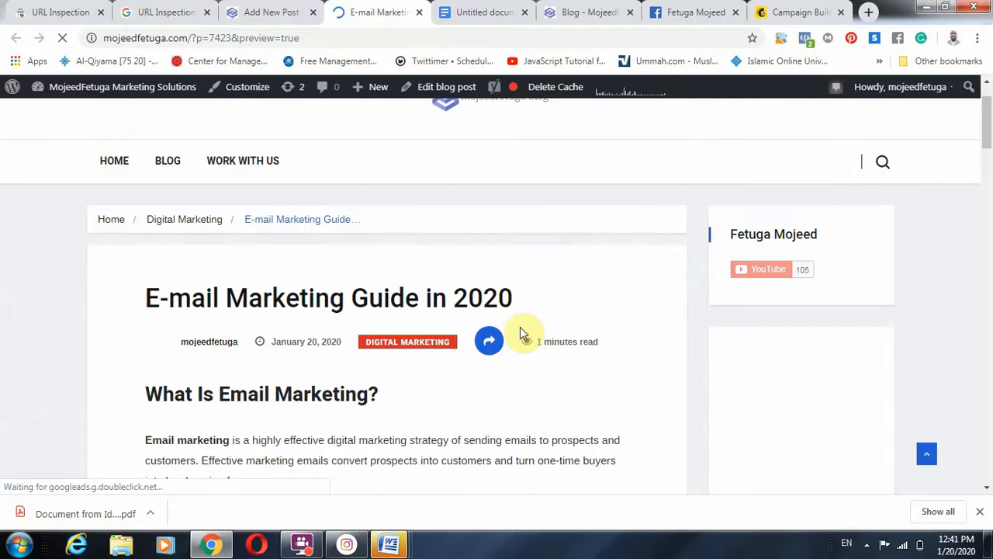
{"action": "scroll", "coordinate": [372, 348], "scroll_direction": "down", "scroll_amount": 4}
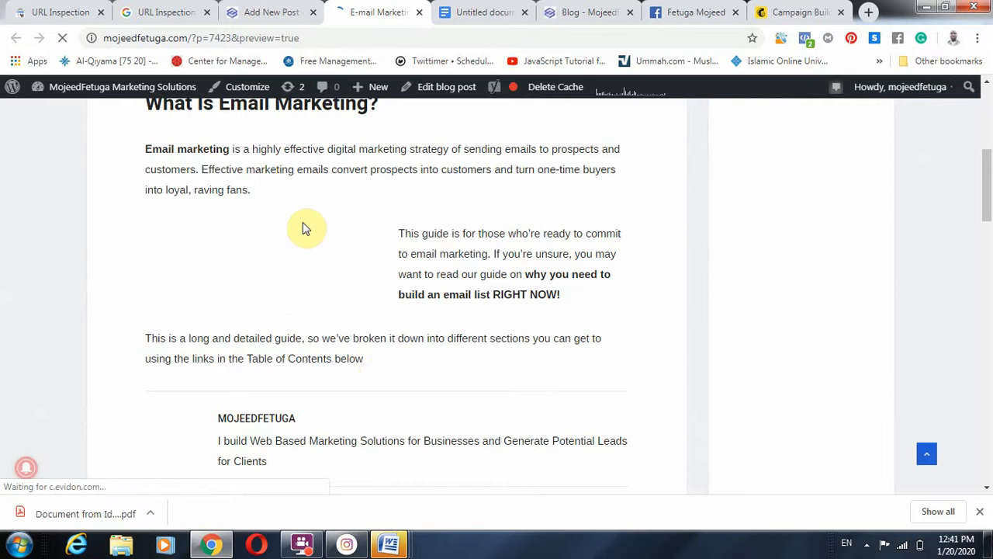
{"action": "scroll", "coordinate": [373, 318], "scroll_direction": "up", "scroll_amount": 1}
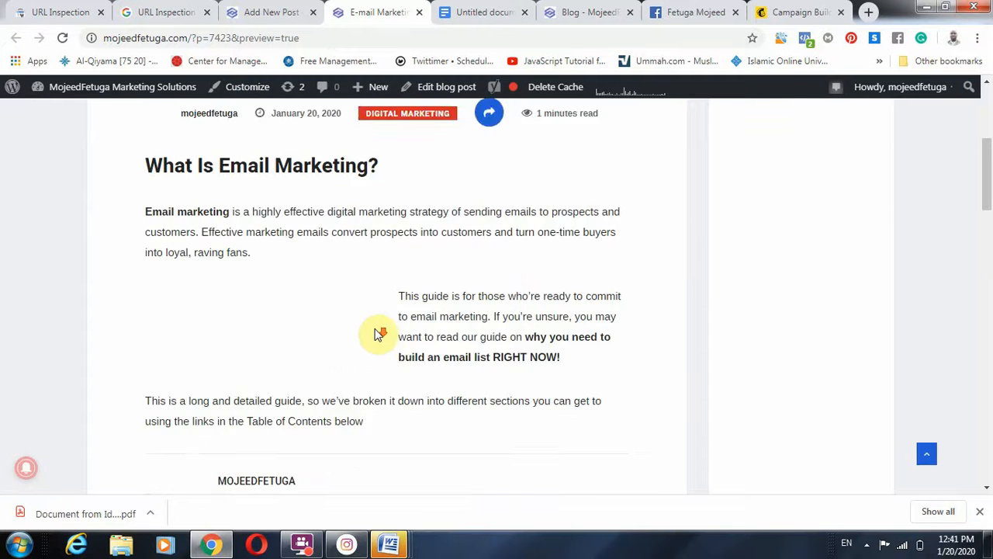
{"action": "scroll", "coordinate": [378, 333], "scroll_direction": "down", "scroll_amount": 1}
Step: Reload the post preview, dismiss the battery warning and check the column layout and image area again
{"action": "left_click", "coordinate": [61, 39]}
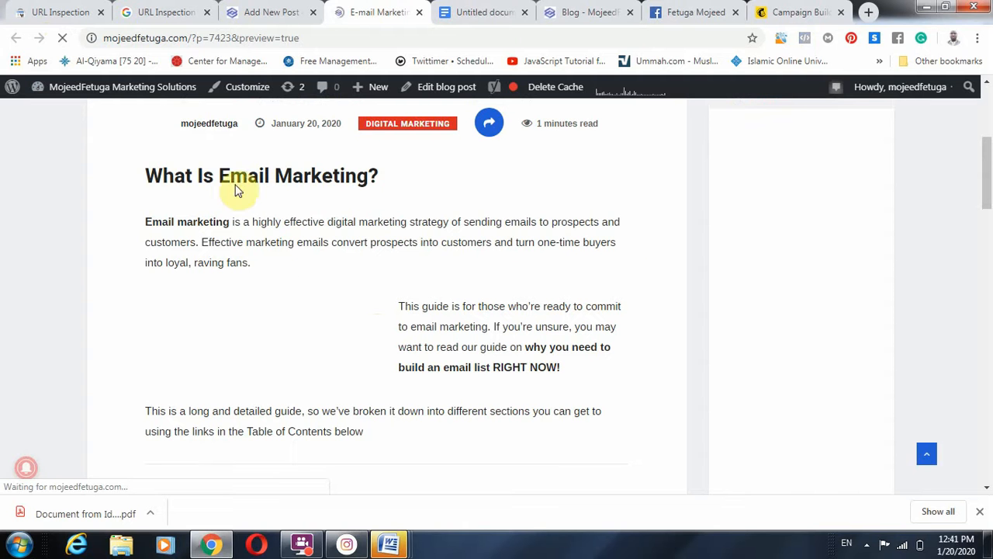
{"action": "scroll", "coordinate": [297, 275], "scroll_direction": "up", "scroll_amount": 3}
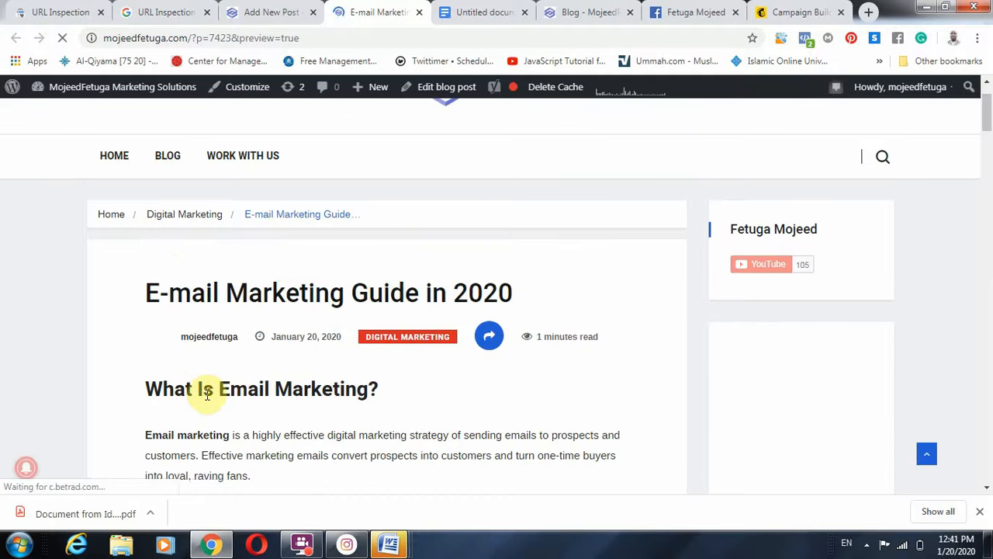
{"action": "scroll", "coordinate": [197, 411], "scroll_direction": "down", "scroll_amount": 1}
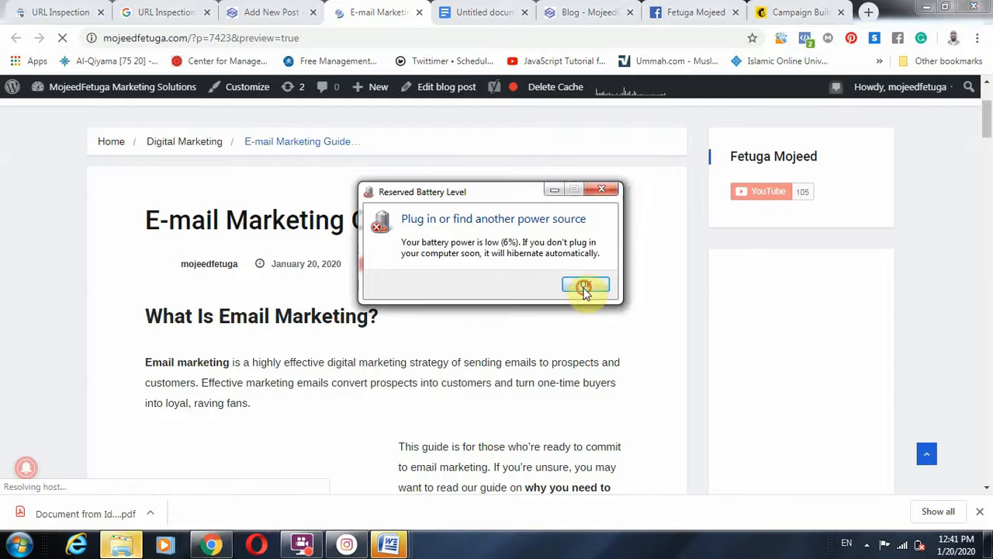
{"action": "left_click", "coordinate": [583, 284]}
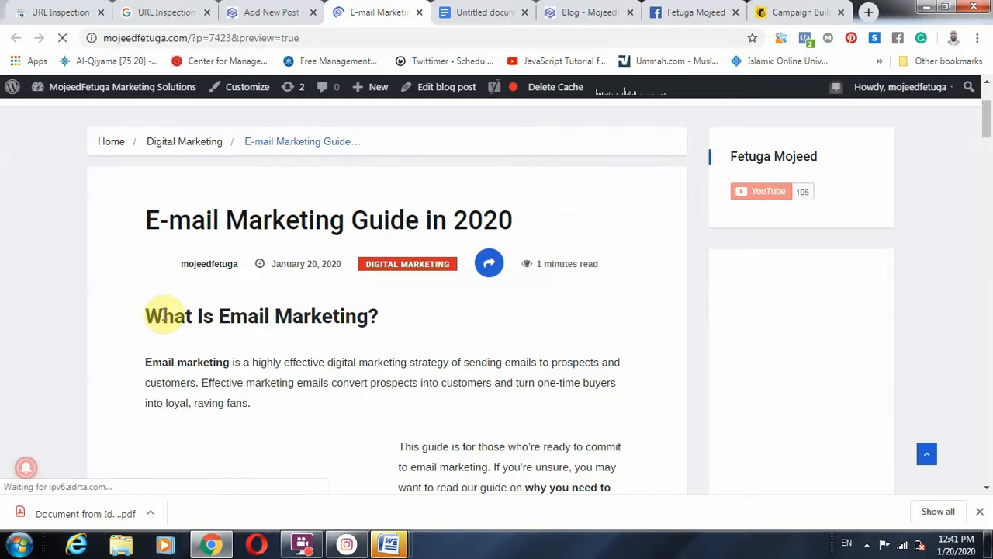
{"action": "scroll", "coordinate": [182, 349], "scroll_direction": "down", "scroll_amount": 1}
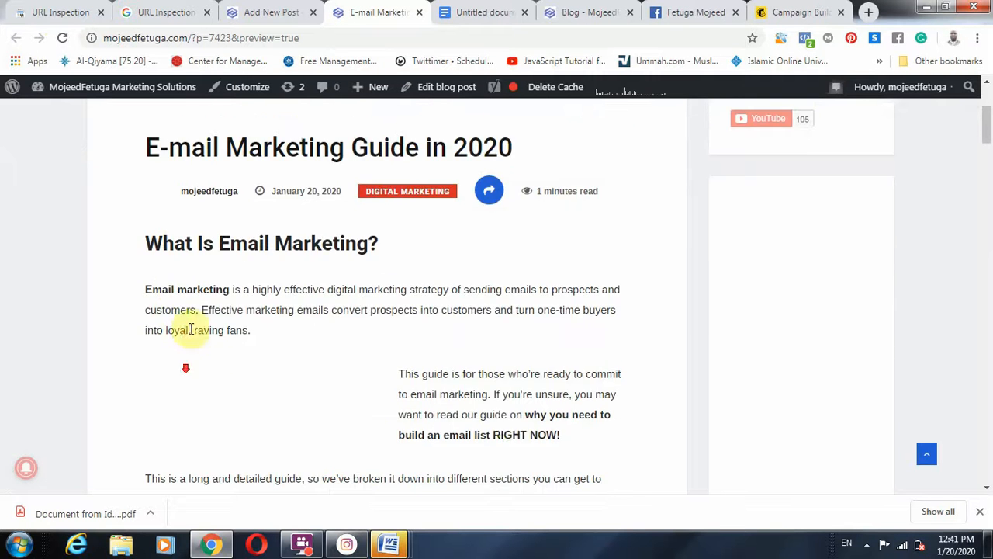
{"action": "scroll", "coordinate": [515, 343], "scroll_direction": "down", "scroll_amount": 1}
{"action": "scroll", "coordinate": [277, 372], "scroll_direction": "down", "scroll_amount": 1}
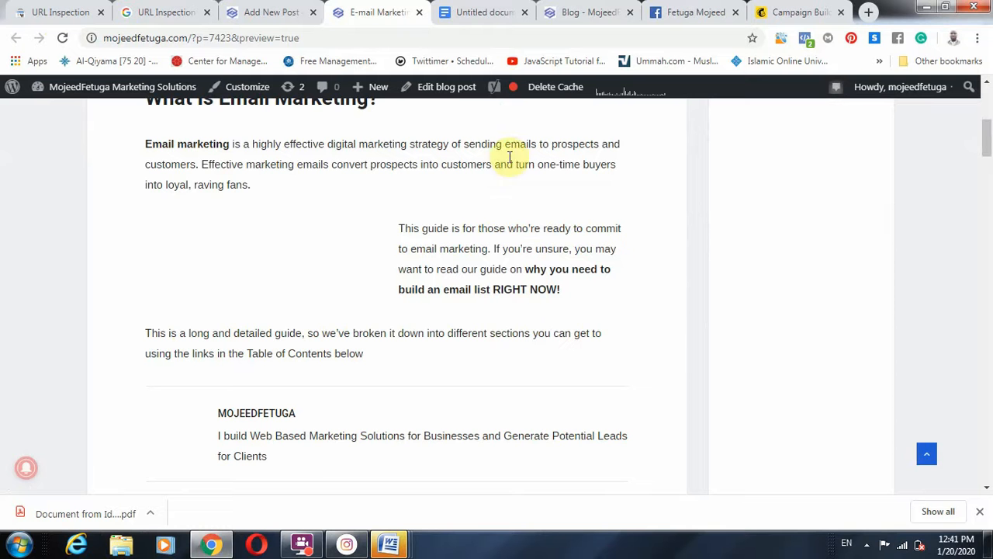
{"action": "mouse_move", "coordinate": [512, 93]}
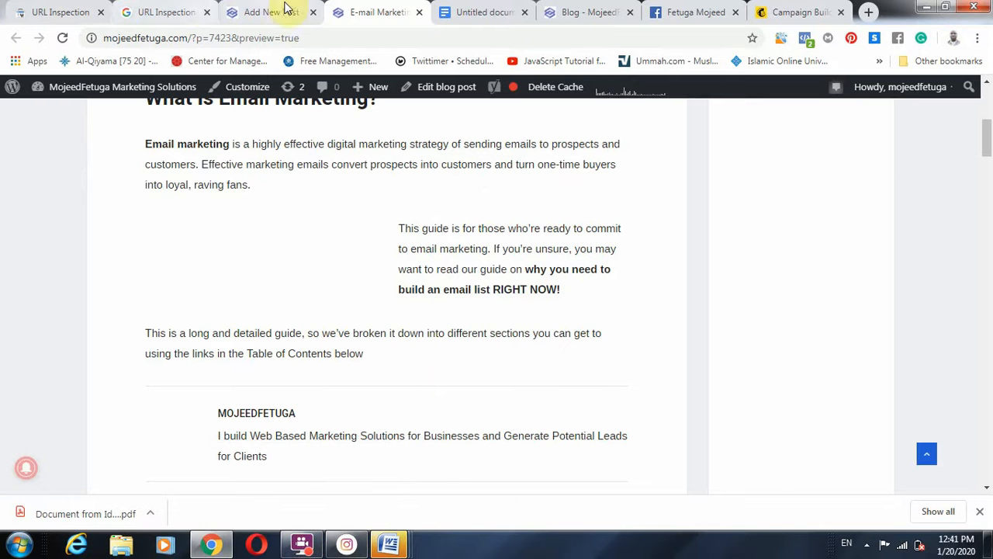
Step: Return to the post editor and save the post as a draft
{"action": "left_click", "coordinate": [286, 12]}
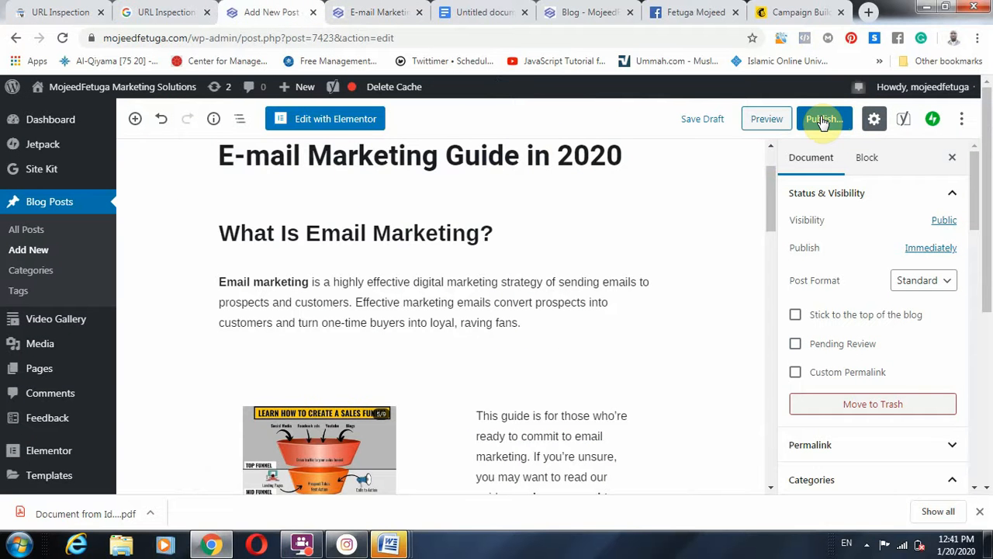
{"action": "left_click", "coordinate": [696, 121]}
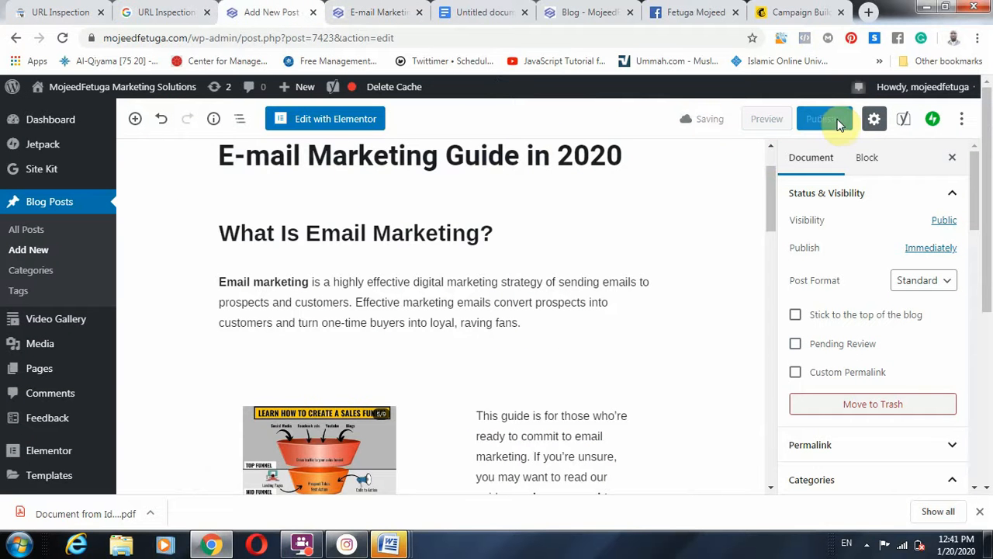